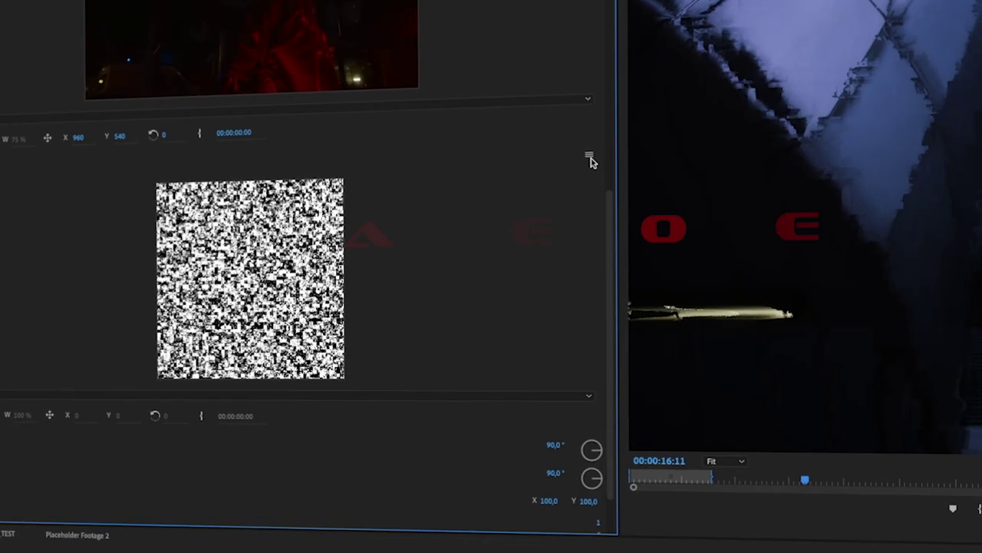
Choose to replace the noise texture placeholder with a file, revealing the Assets folder
left_click(561, 158)
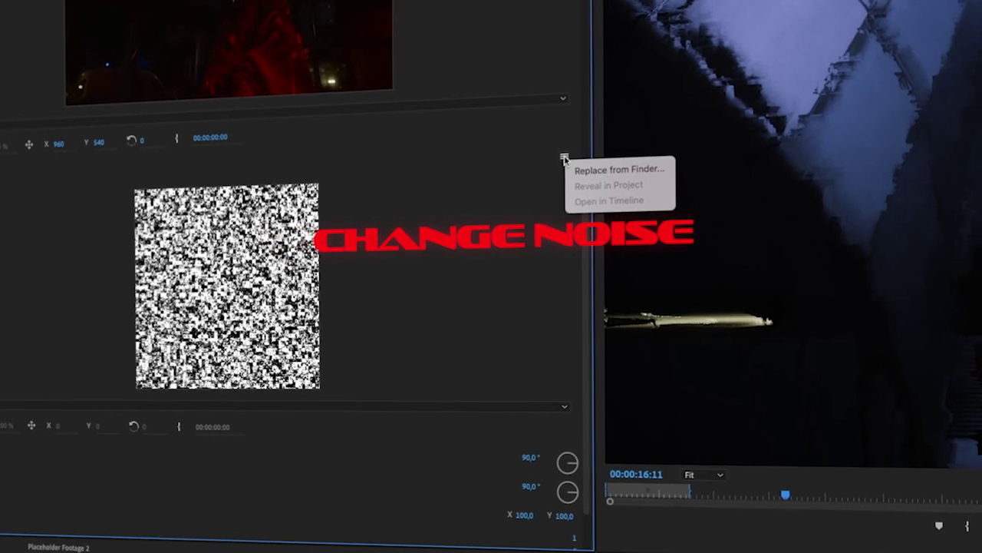
left_click(617, 169)
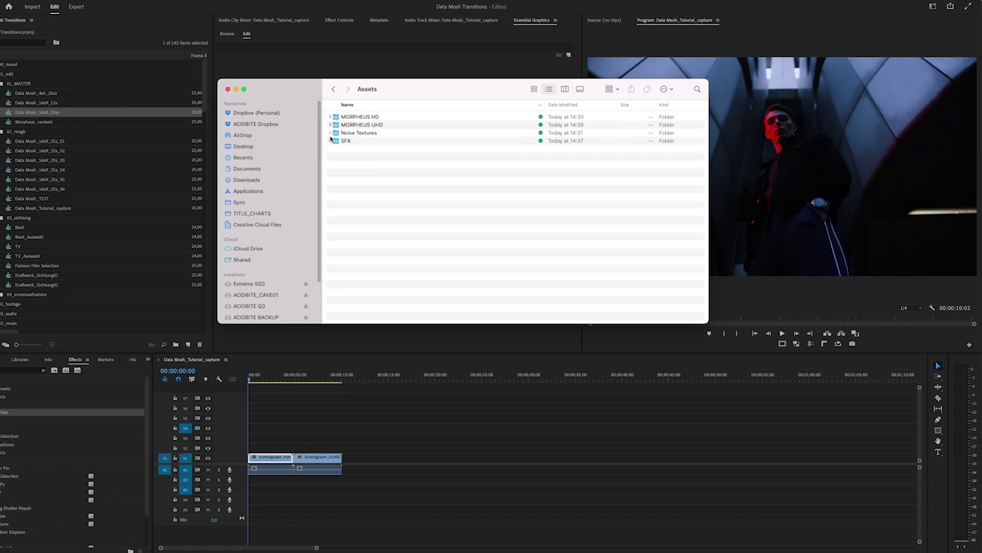
Move the Assets Finder window to the right and expand MORPHEUS HD's five .mogrt templates
left_click(331, 142)
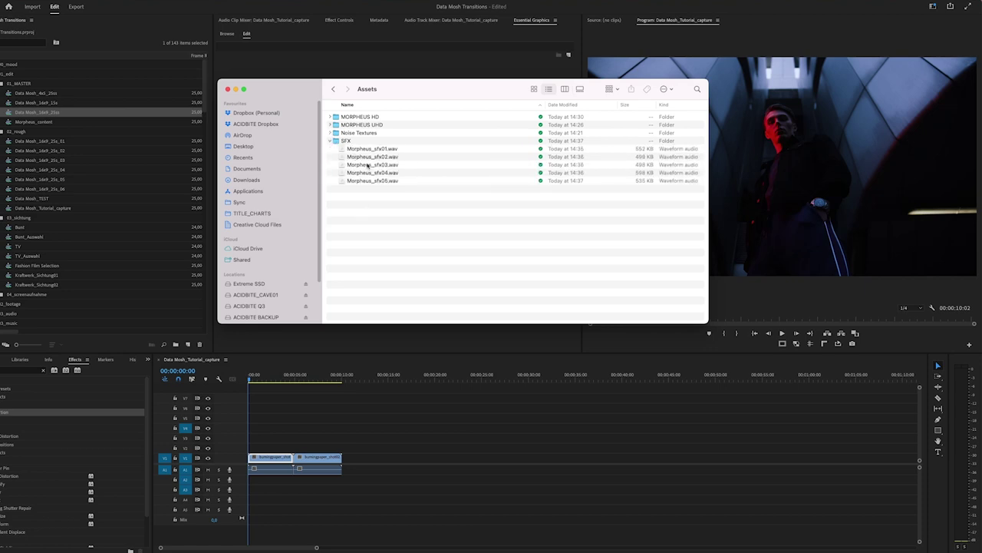
left_click(330, 142)
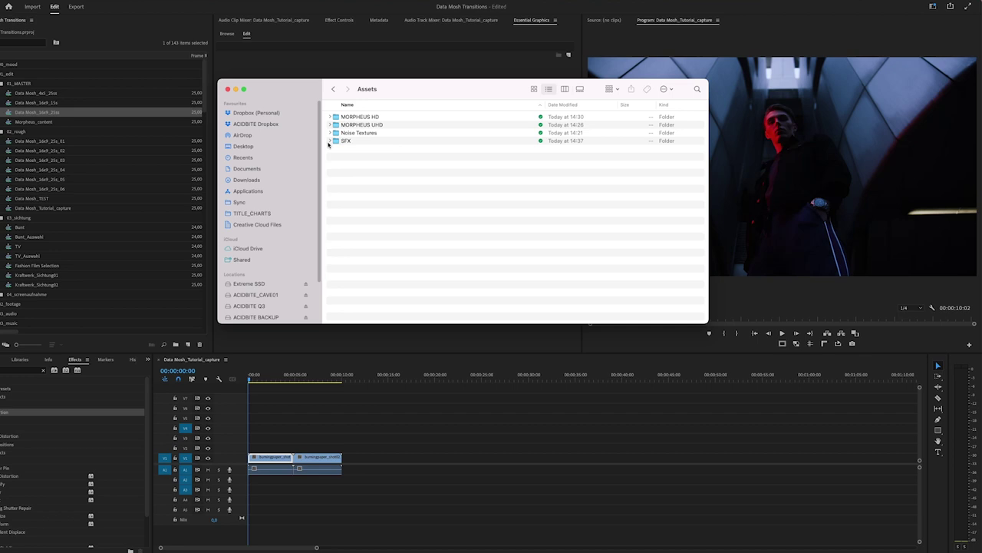
left_click_drag(281, 96, 653, 100)
left_click(689, 113)
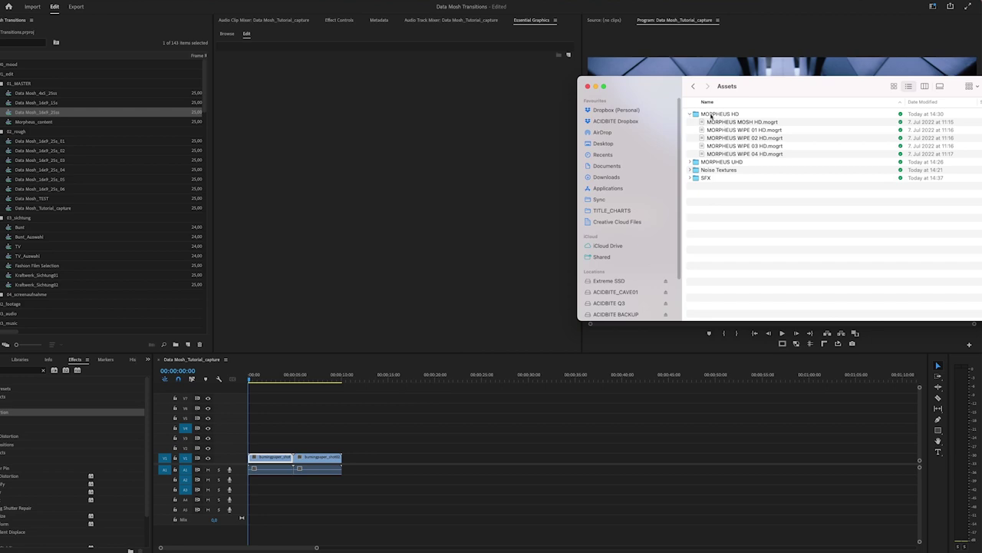
Switch Essential Graphics to Browse and clear the displacement search to show every template
left_click(499, 36)
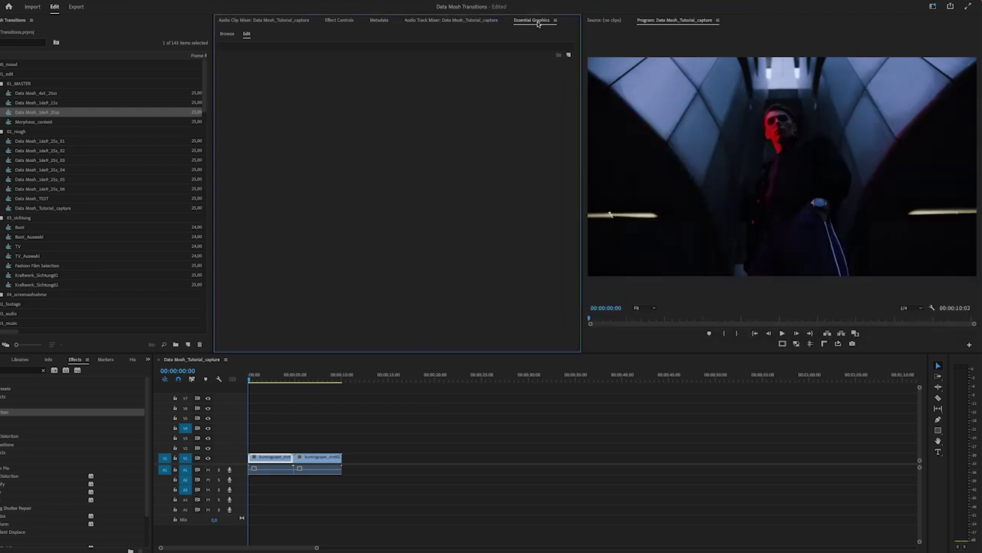
left_click(146, 0)
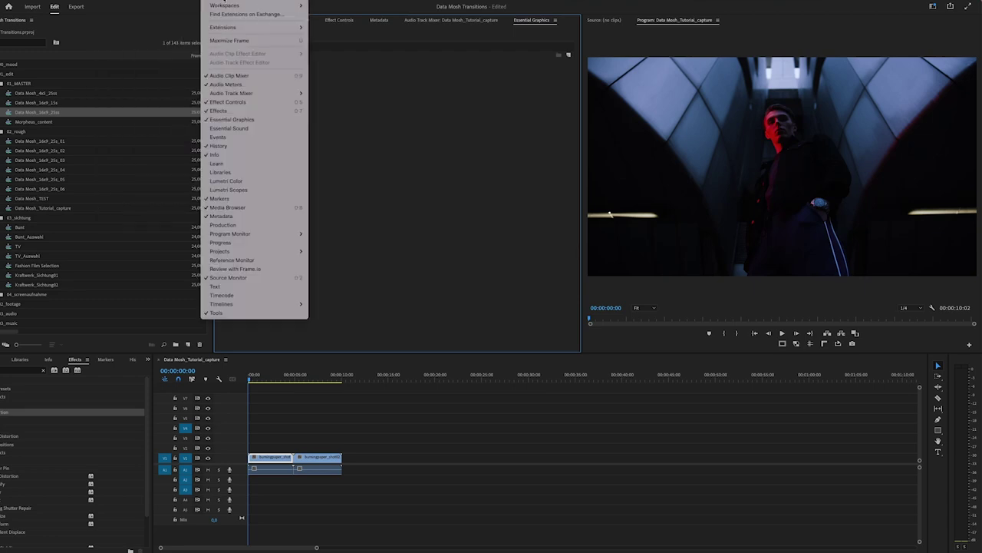
left_click(441, 91)
left_click(228, 36)
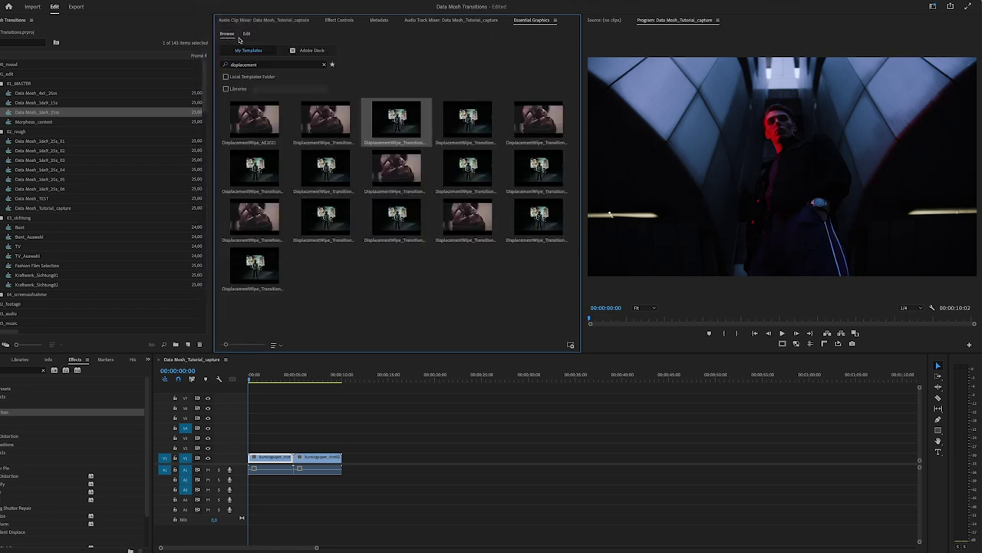
left_click(263, 66)
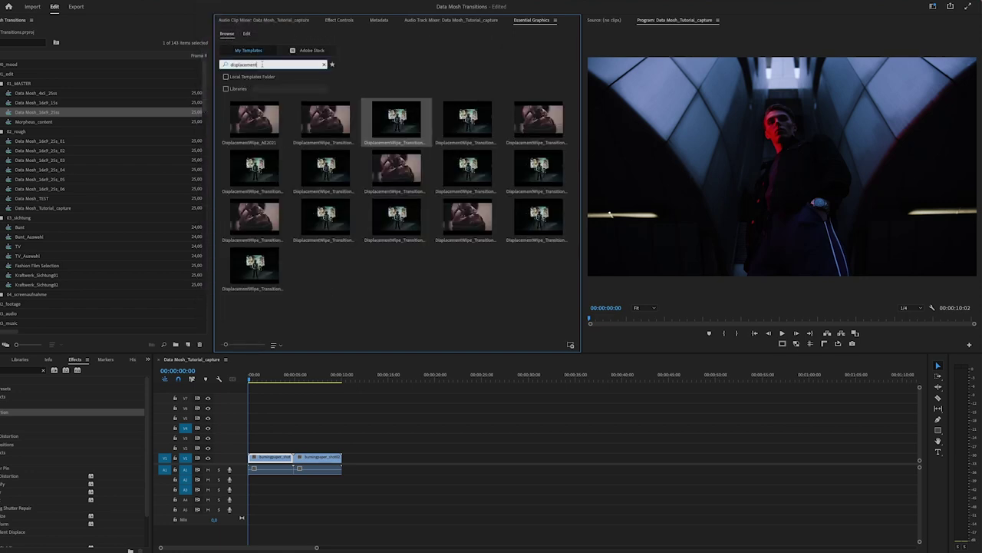
key("BackSpace")
Drag MORPHEUS MOSH HD through MORPHEUS WIPE 04 HD from Finder into Essential Graphics
left_click(11, 538)
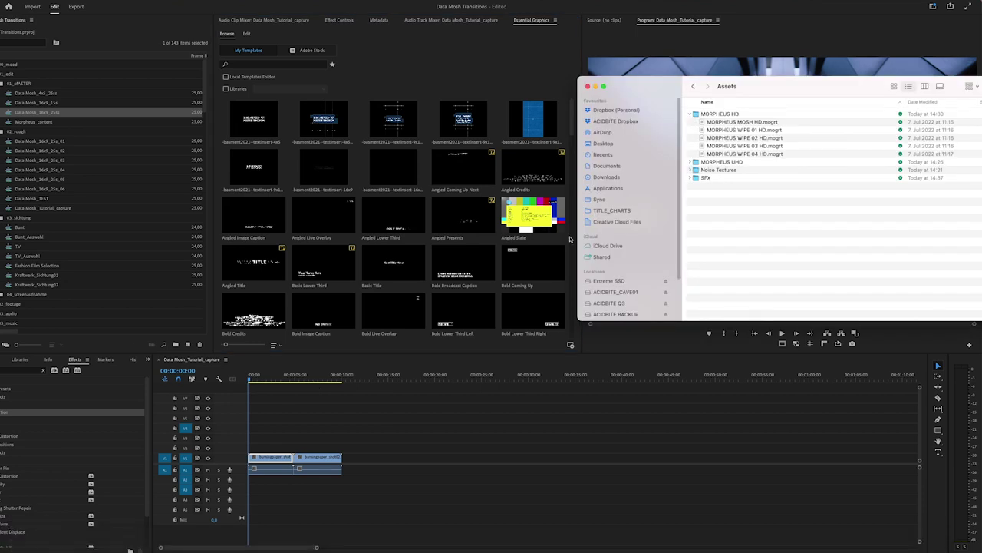
left_click(729, 123)
left_click(732, 154, "shift")
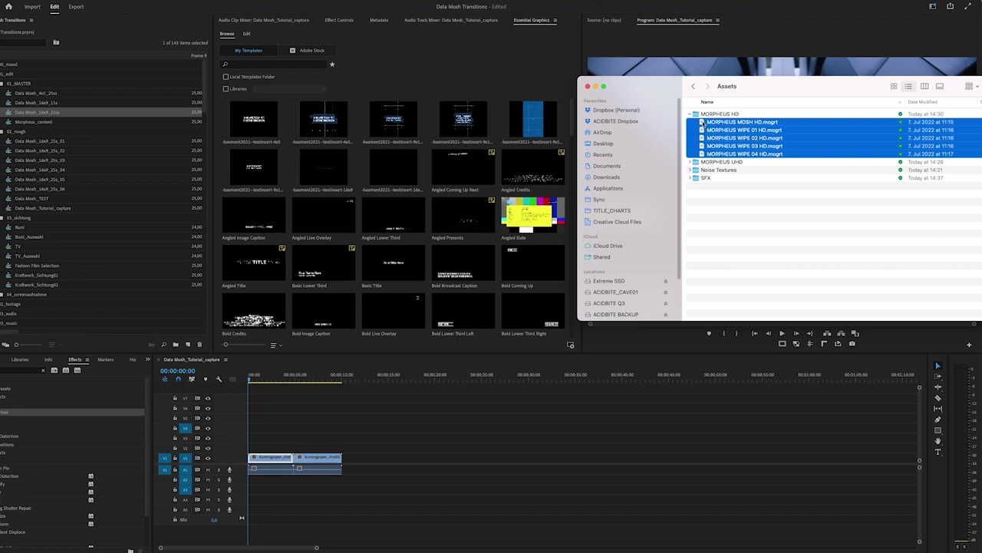
left_click_drag(702, 123, 367, 167)
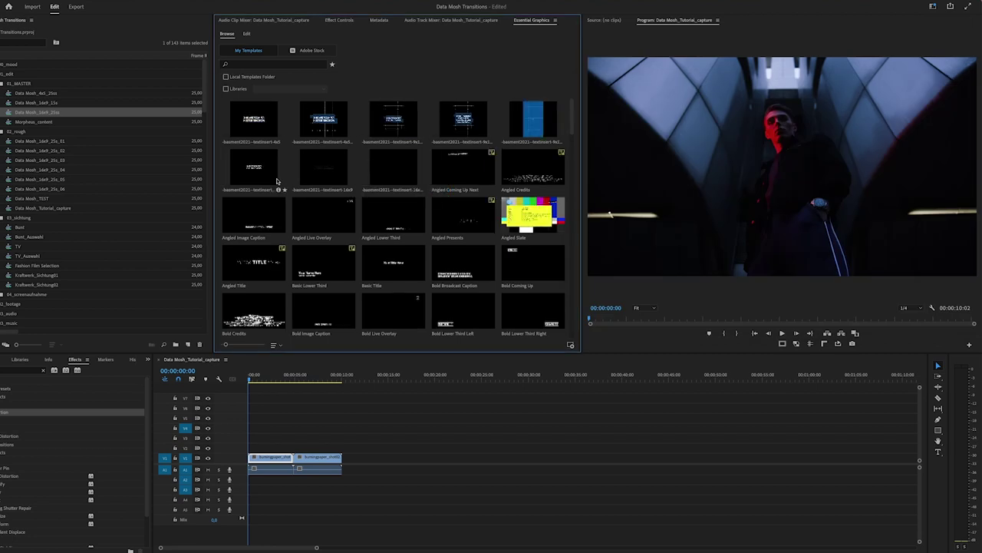
Search the template browser for 'mor' and select the MORPHEUS MOSH HD template
left_click(258, 64)
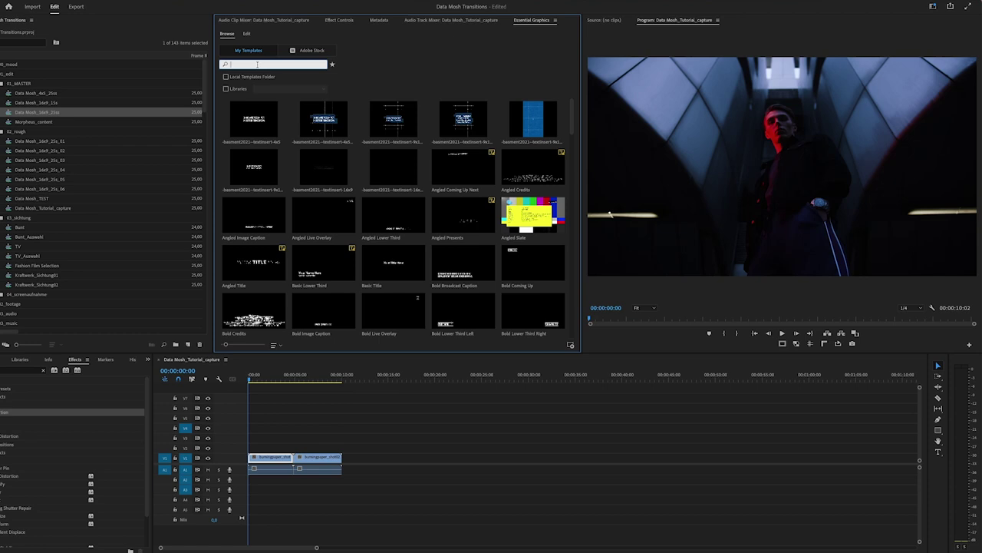
type("mor")
key("Return")
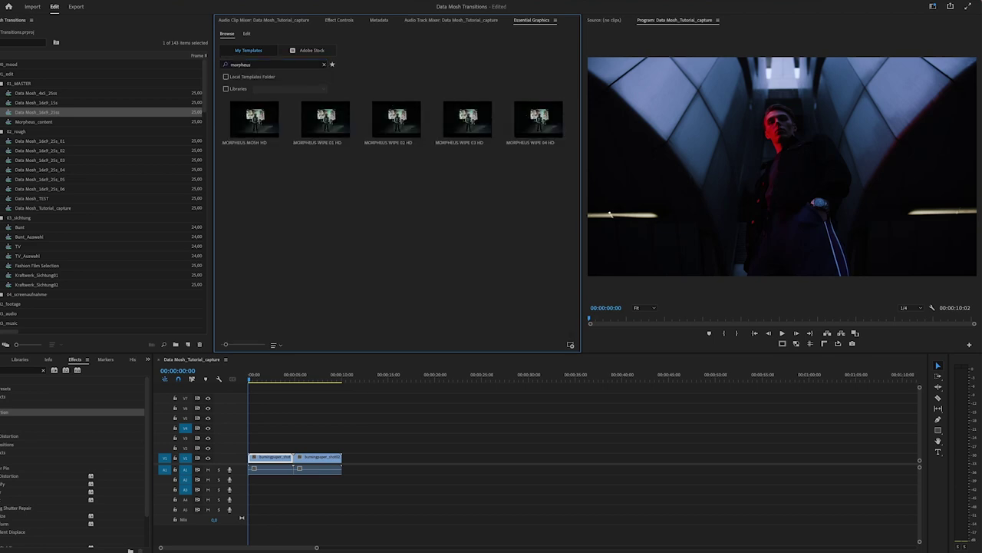
left_click(260, 132)
key("Right")
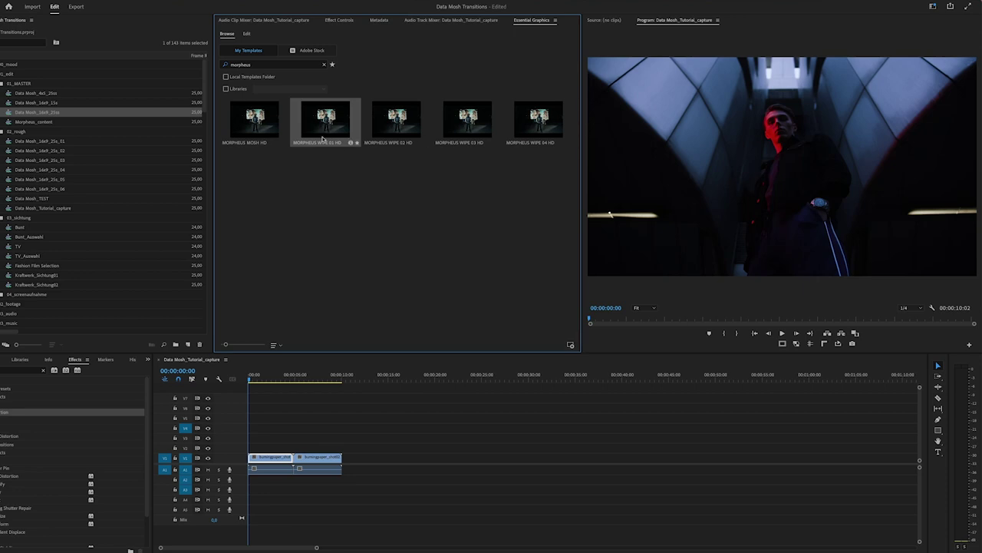
left_click(268, 135)
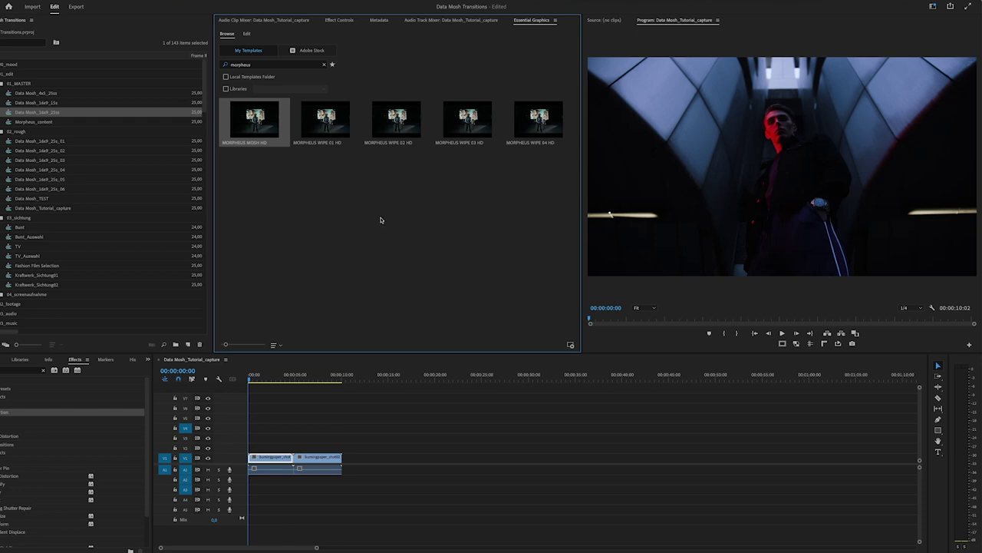
Place MORPHEUS WIPE 02 HD on the timeline near 16 seconds and scrub into it
left_click(400, 131)
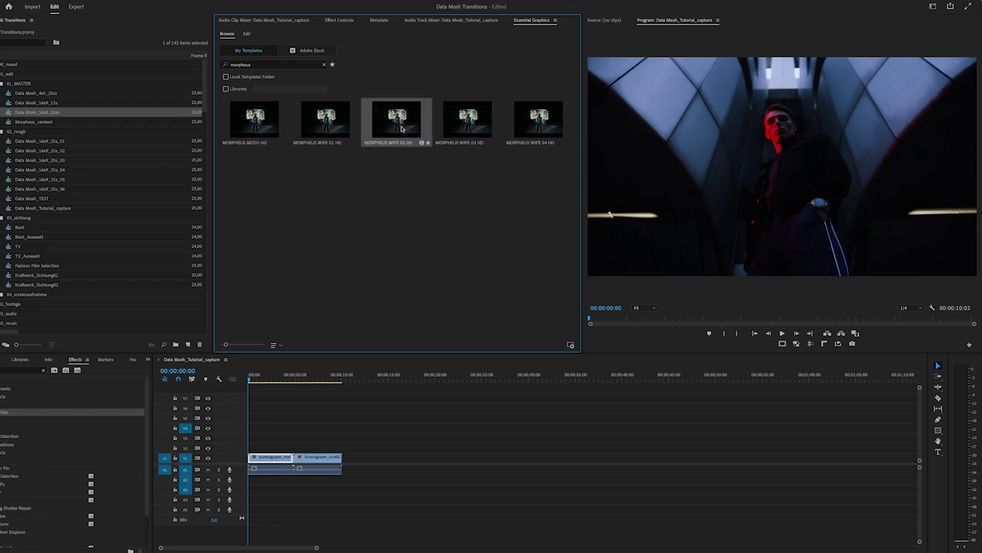
left_click_drag(401, 129, 396, 458)
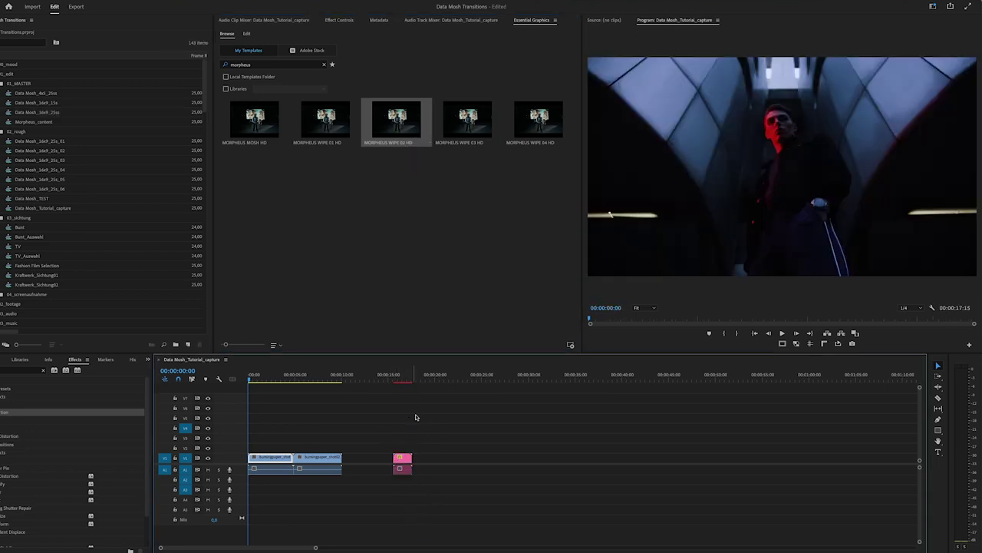
left_click(399, 378)
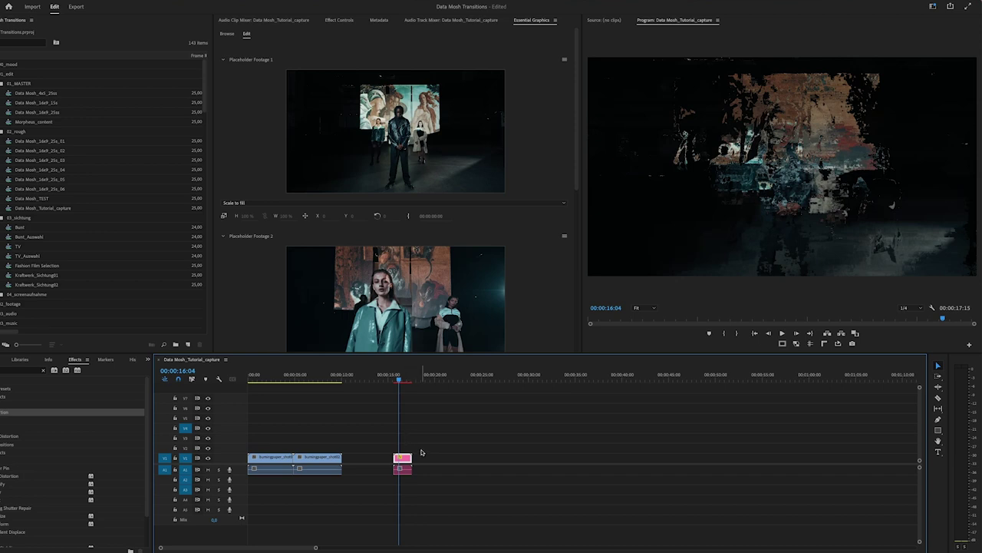
mouse_move(390, 377)
left_mouse_down()
mouse_move(410, 382)
mouse_move(396, 379)
left_mouse_up()
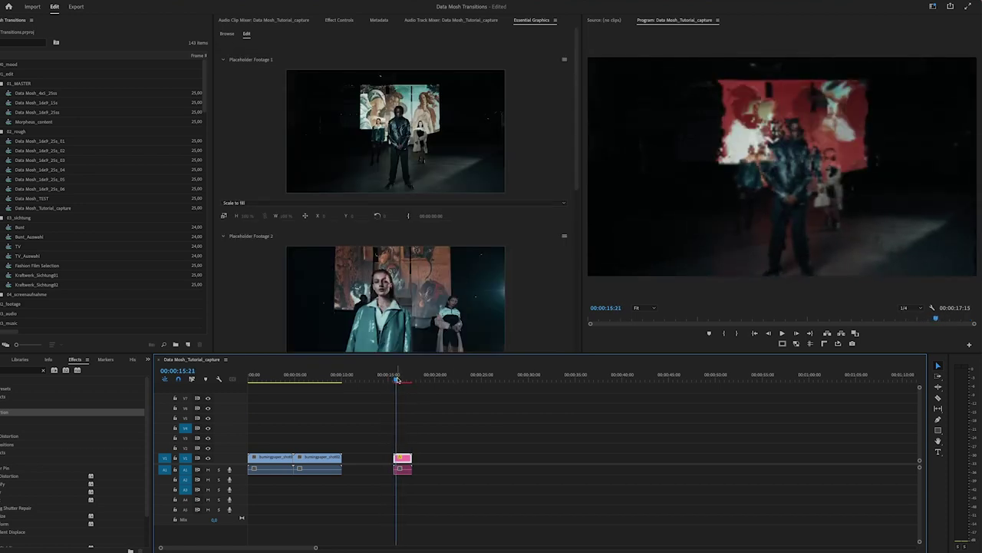
Set Program monitor playback resolution to Full and preview the datamosh's later frames
left_click(900, 311)
left_click(907, 319)
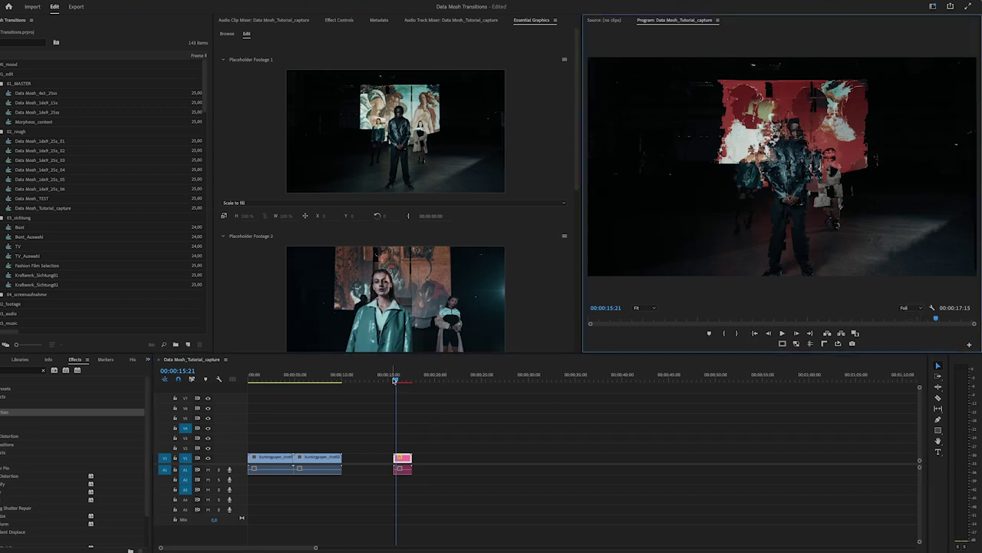
left_click_drag(396, 379, 398, 381)
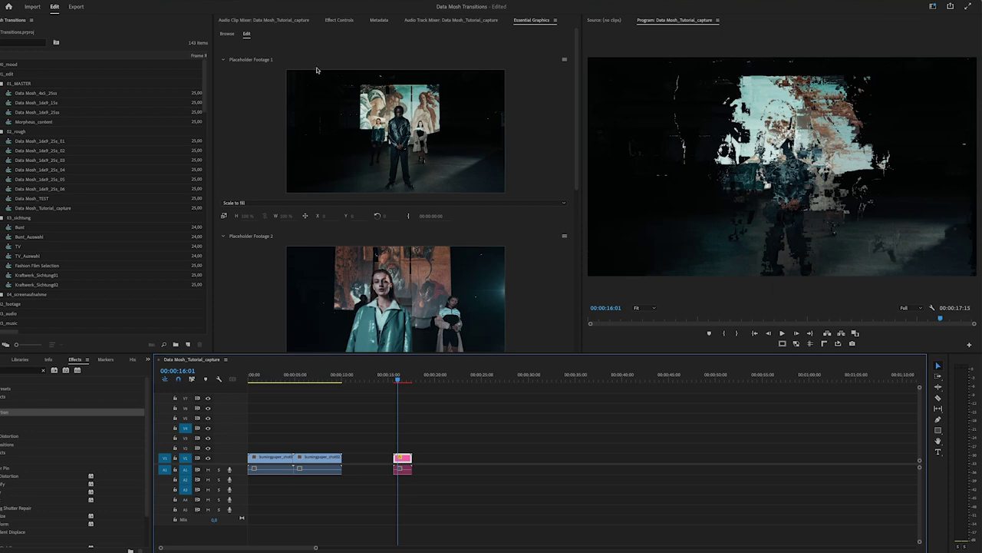
scroll(239, 86, "down", 4)
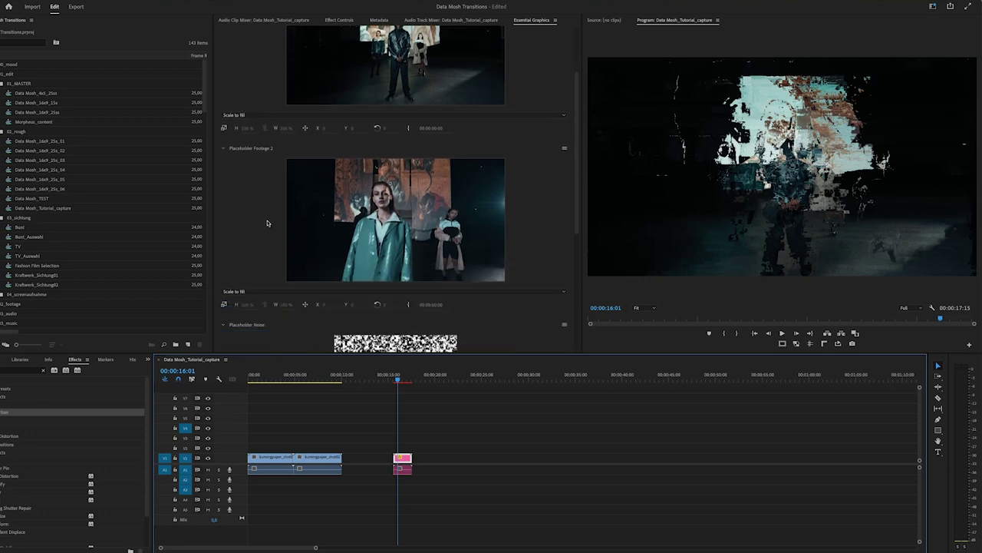
scroll(267, 222, "down", 10)
scroll(268, 219, "up", 14)
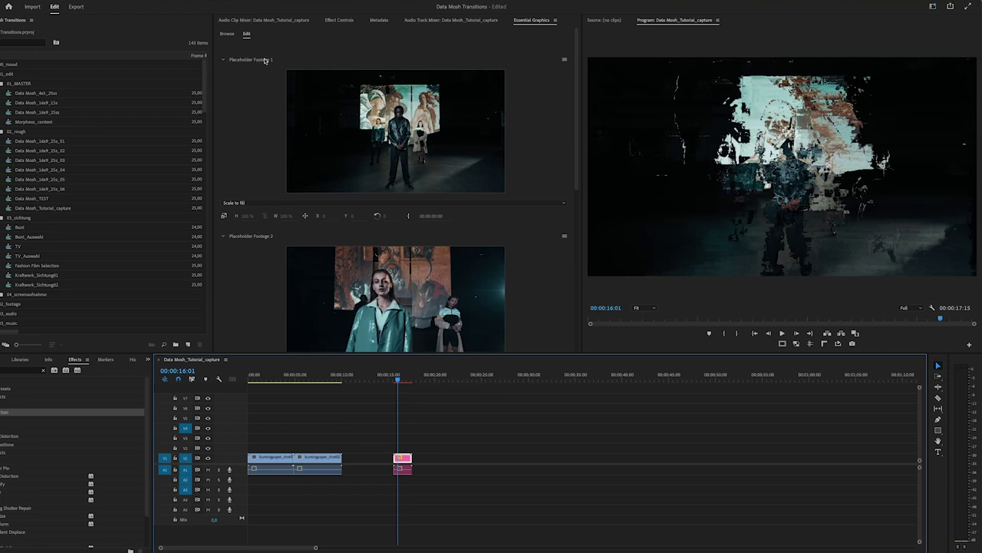
scroll(268, 276, "down", 3)
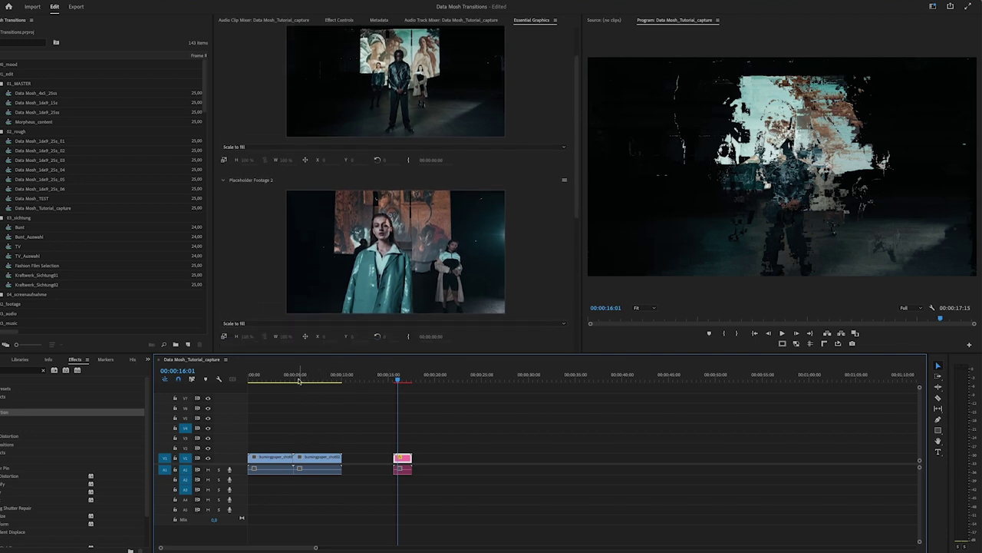
left_click_drag(295, 379, 277, 393)
Move the MORPHEUS WIPE graphic over the cut between the clips, up onto V3
left_click_drag(434, 423, 414, 510)
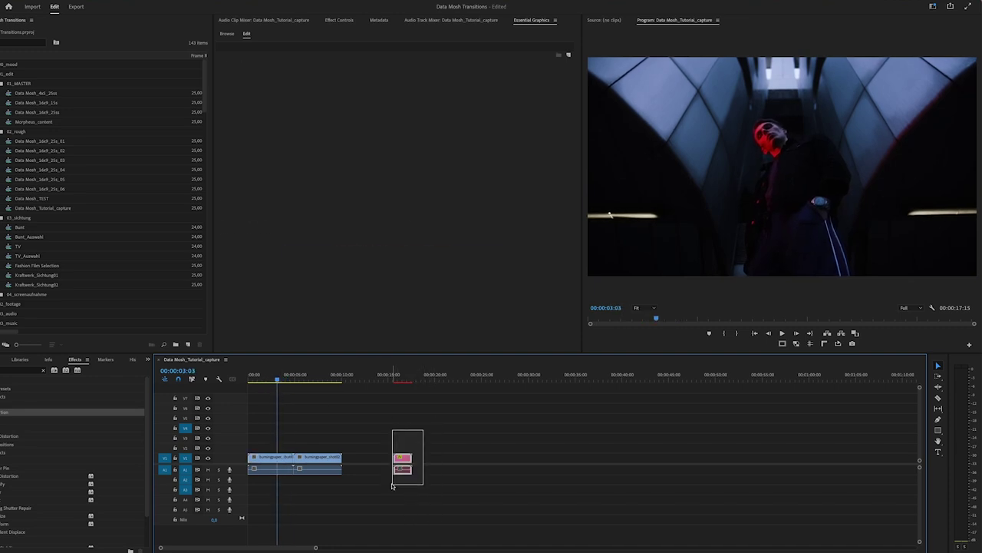
left_click(405, 470)
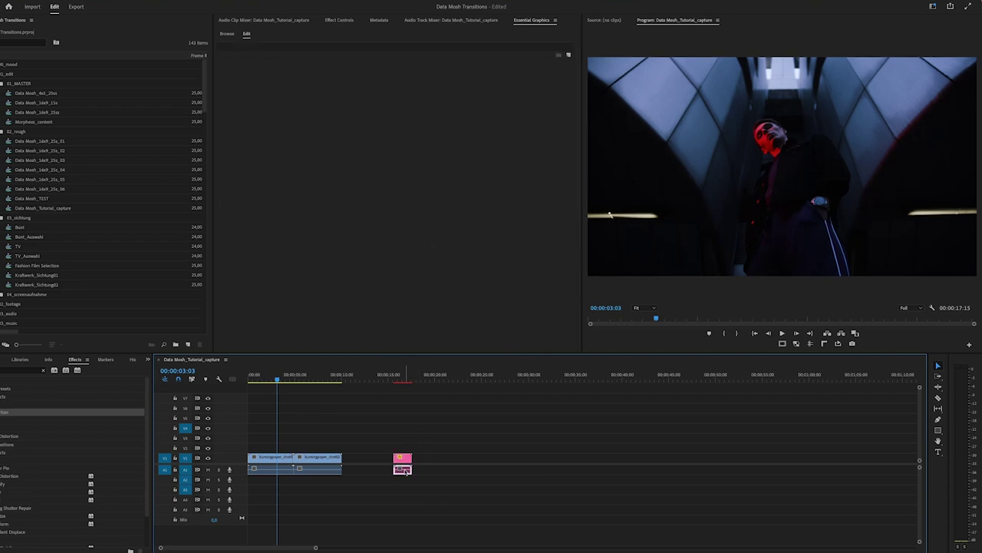
left_click_drag(405, 469, 287, 447)
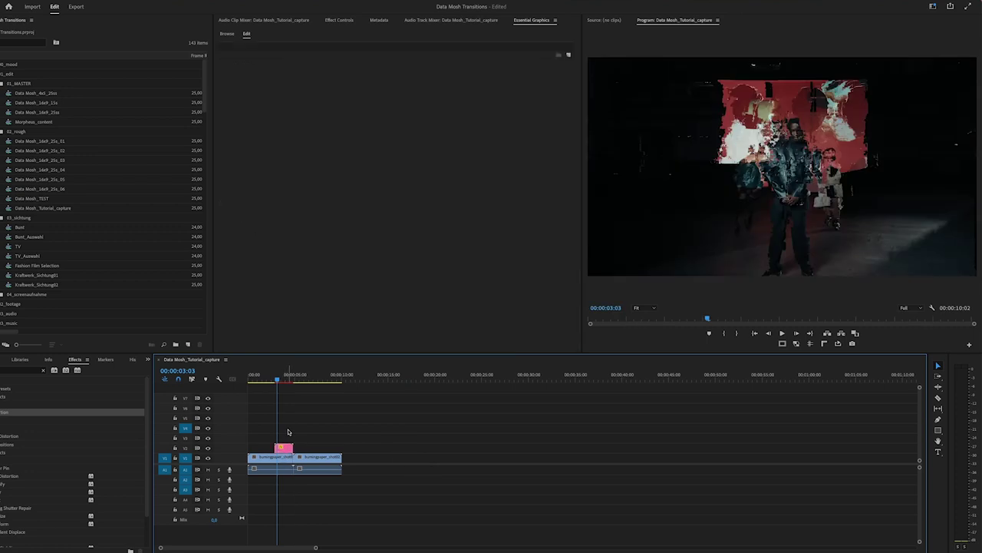
key("=")
key("=")
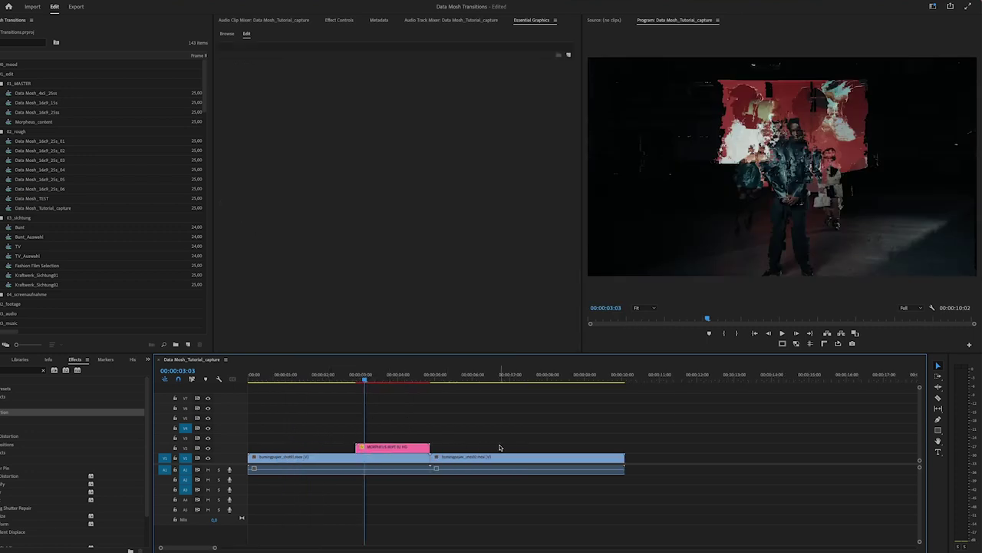
left_click(379, 448)
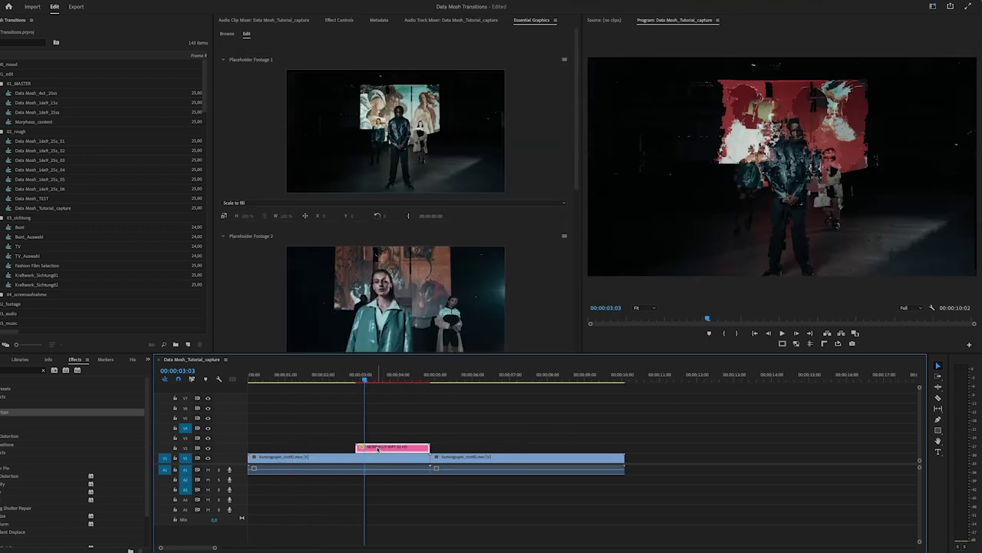
left_click_drag(366, 381, 355, 379)
left_click_drag(396, 446, 391, 442)
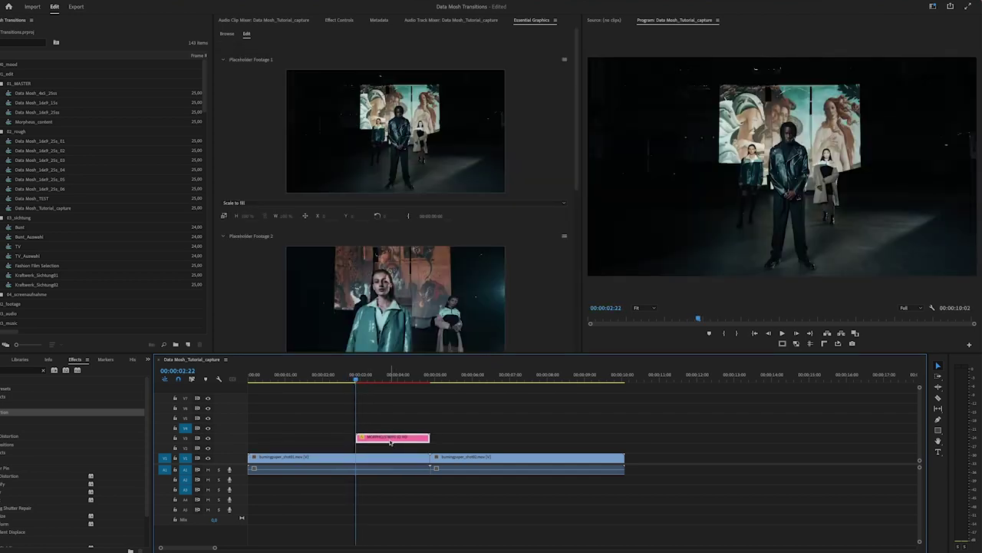
Lift the second shot onto V2 under the graphic and delete both audio clips
left_click_drag(473, 457, 393, 453)
left_click(470, 468)
key("Delete")
left_click(421, 469)
key("Delete")
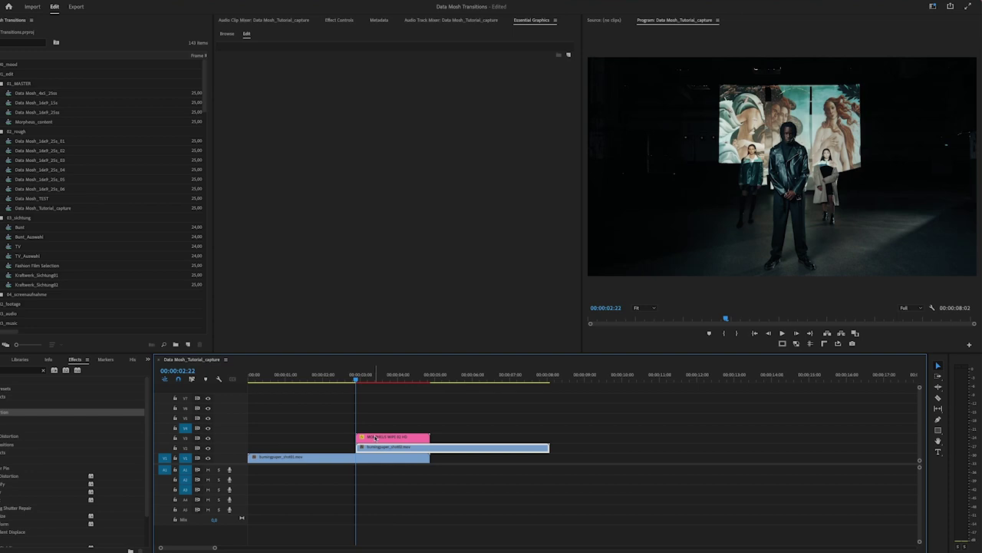
Split the first shot on V1 at 00:00:02:22, where the WIPE graphic begins
left_click(431, 377)
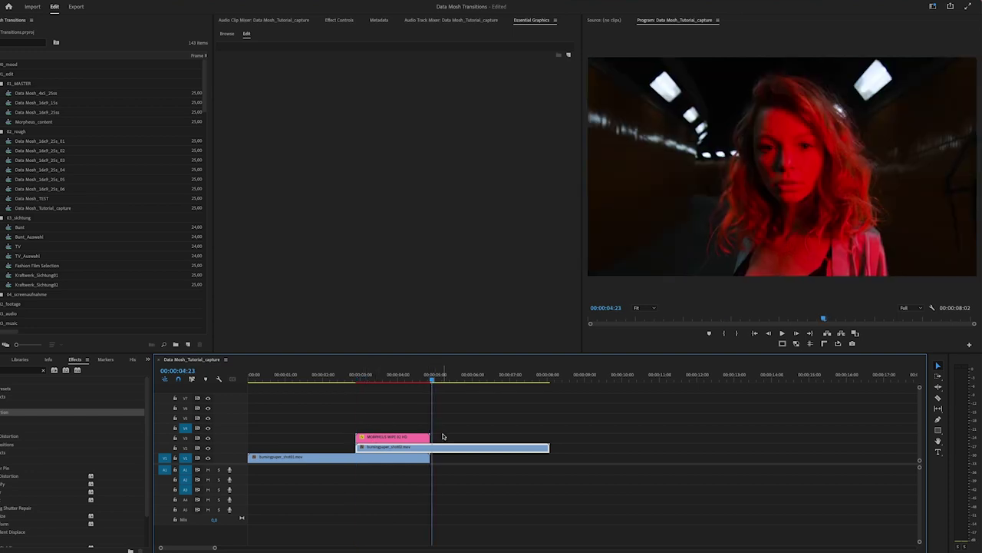
left_click(443, 436)
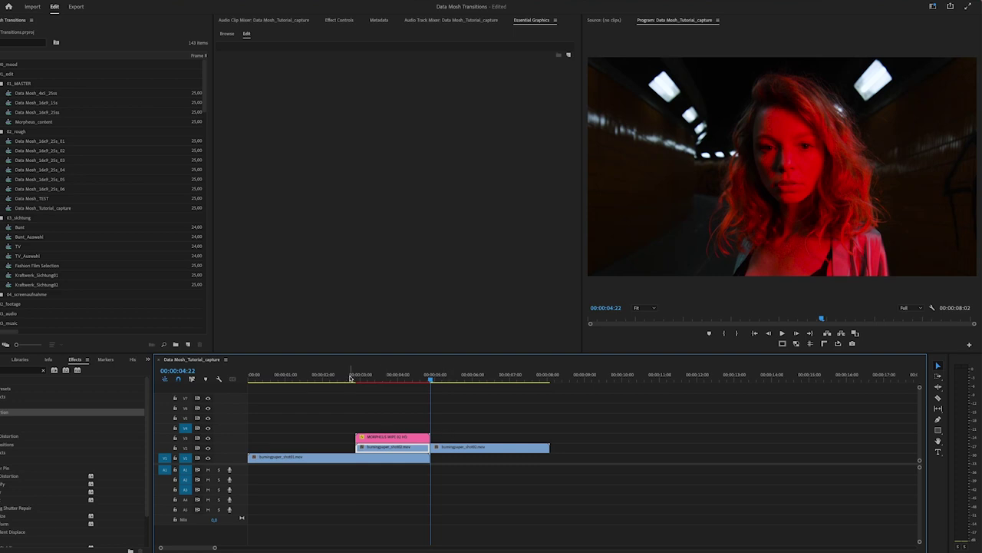
left_click(354, 379)
left_click(356, 379)
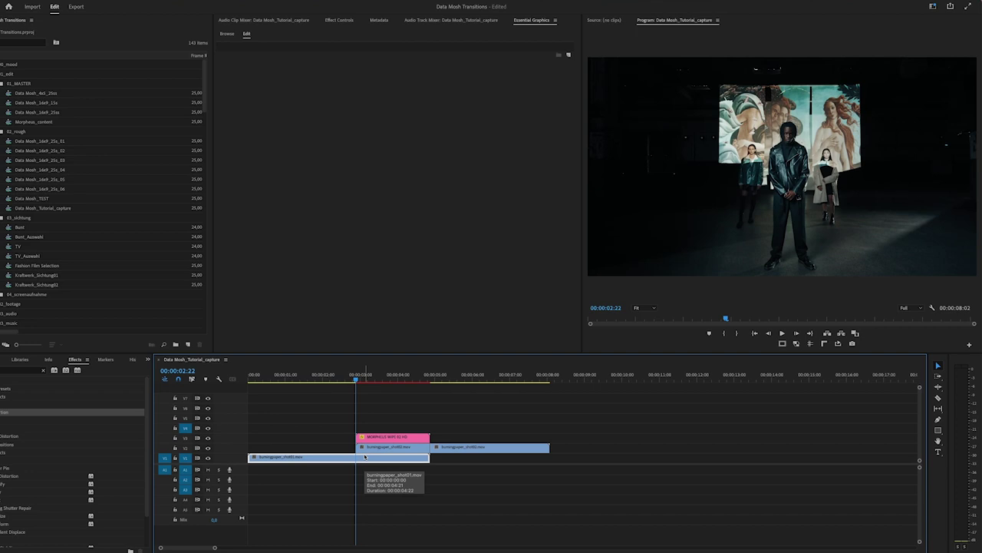
key("ctrl+k")
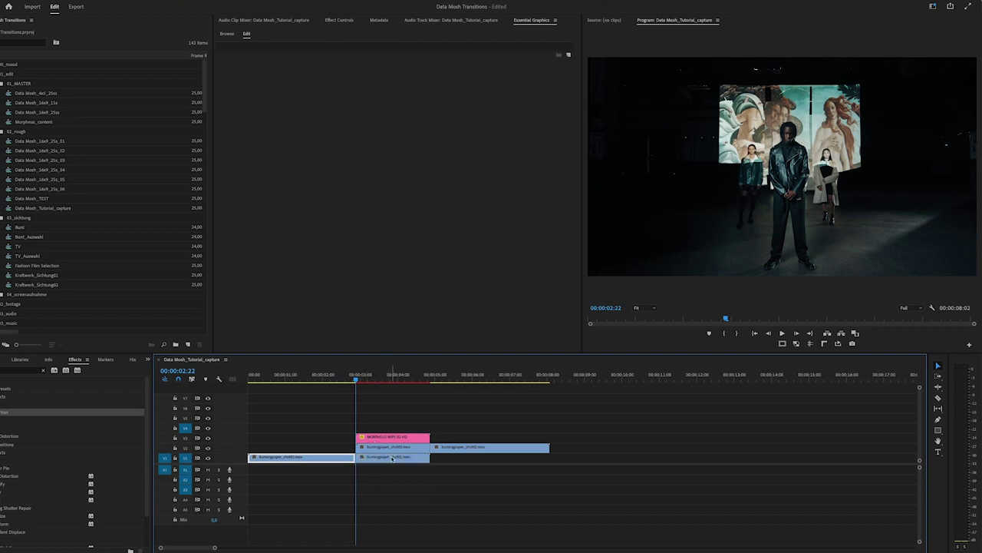
left_click(389, 449)
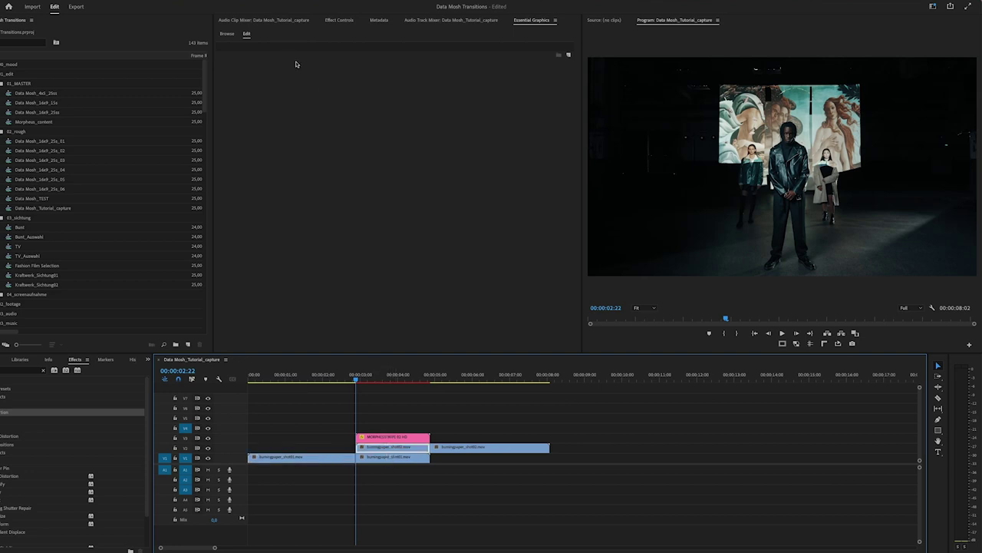
left_click(224, 36)
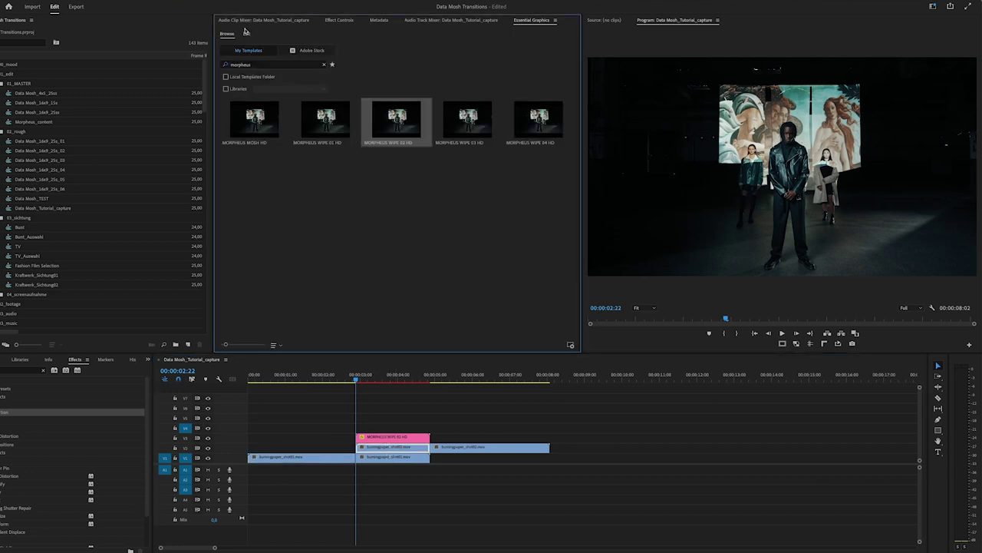
Scrub from 00:00:01:16 to 00:00:03:11 to preview the data-mosh blend beneath the graphic
left_click(387, 437)
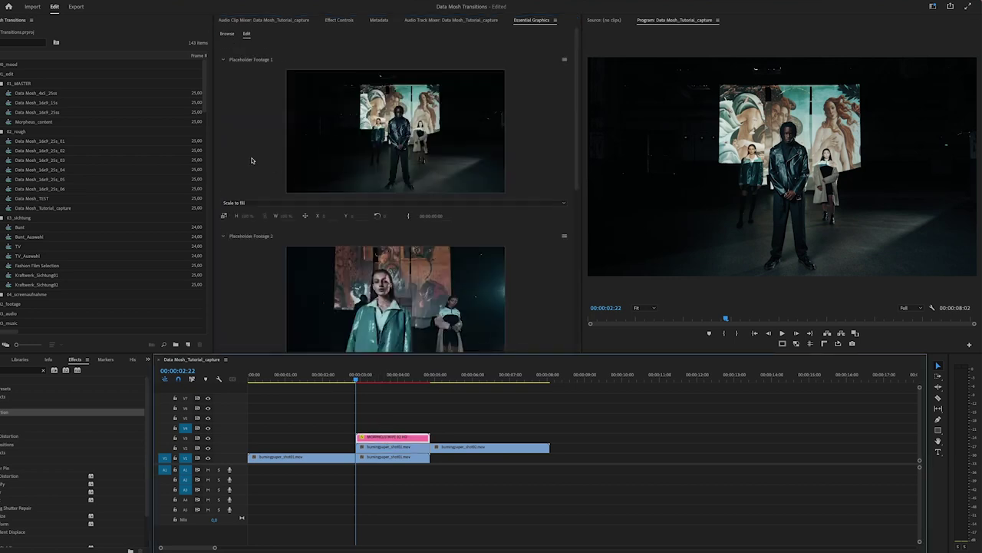
scroll(252, 159, "down", 1)
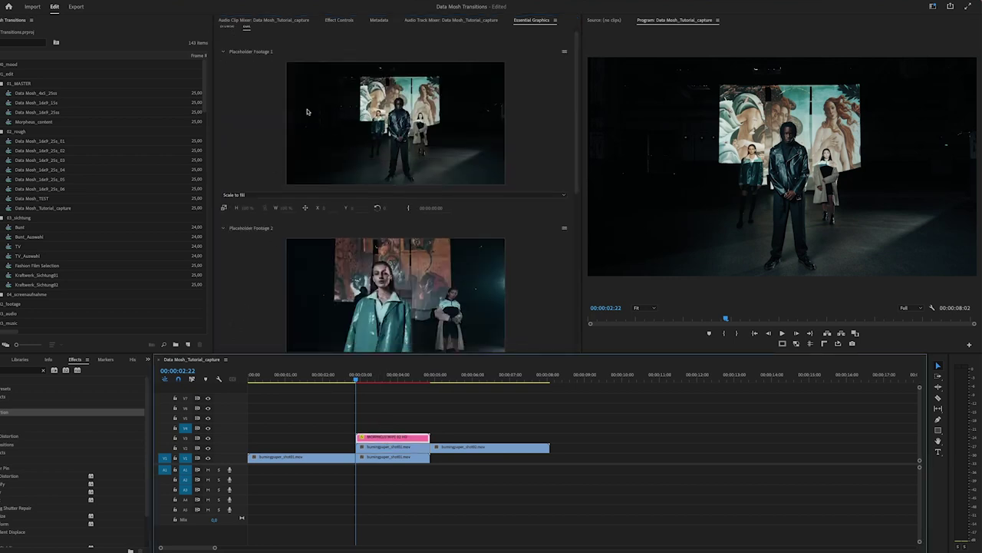
left_click(407, 424)
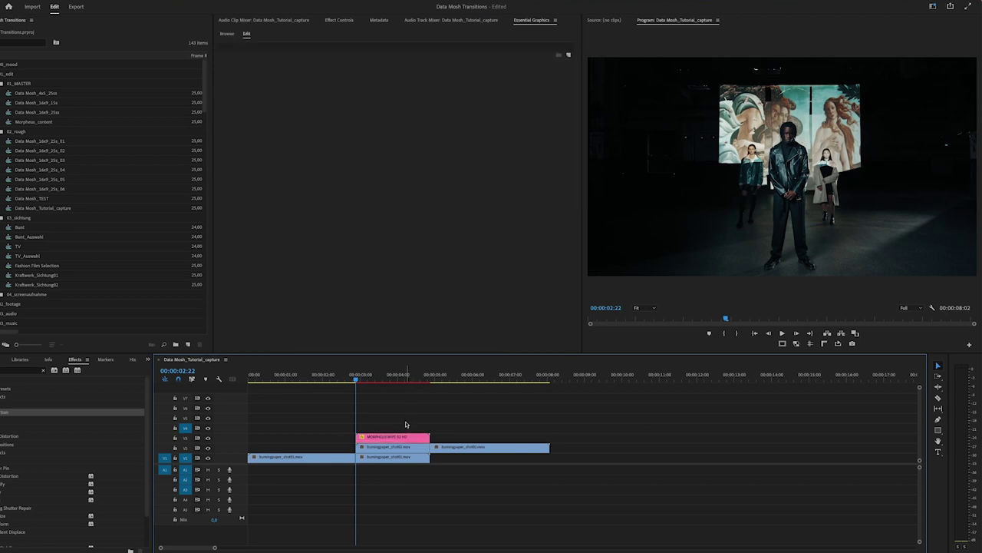
left_click(374, 458)
left_click(308, 376)
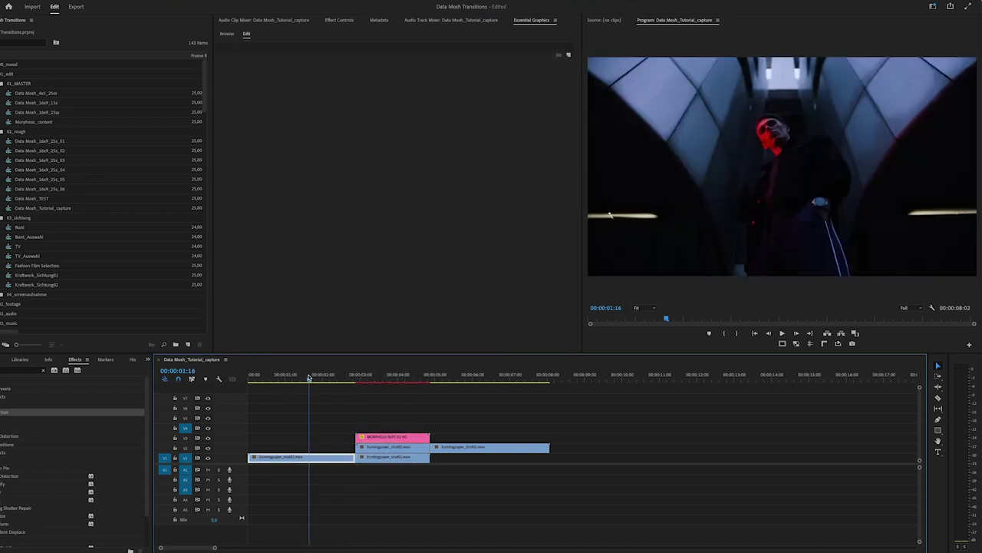
left_click_drag(309, 377, 351, 379)
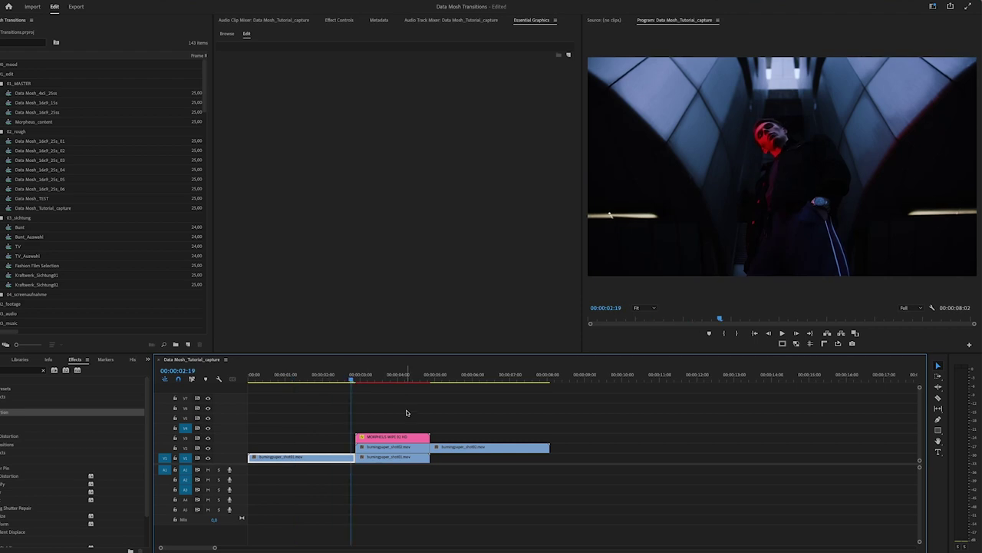
left_click(376, 378)
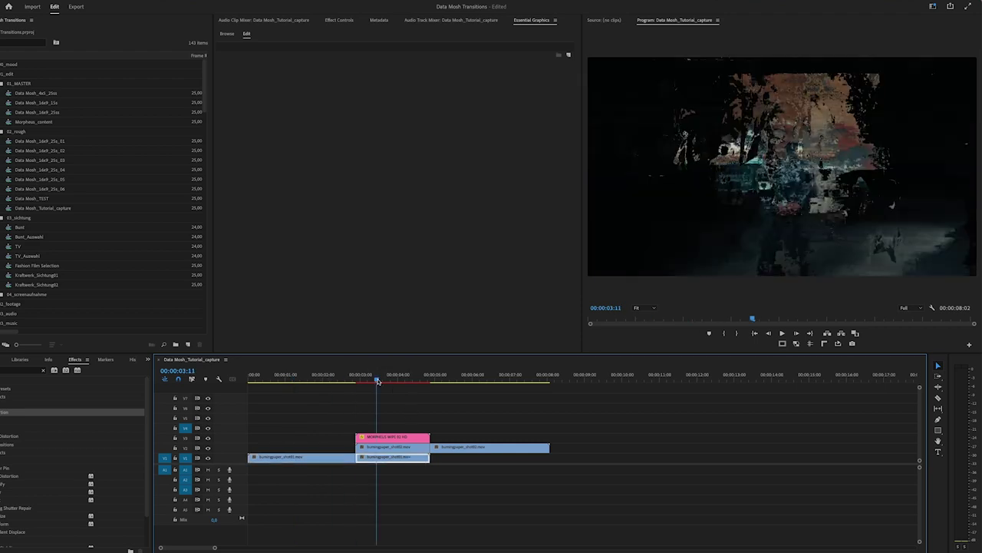
left_click(382, 436)
left_click(381, 458)
left_click(390, 436)
Nest the first shot's piece under the graphic as Nested Sequence 94
left_click(383, 459)
key("alt+n")
key("Return")
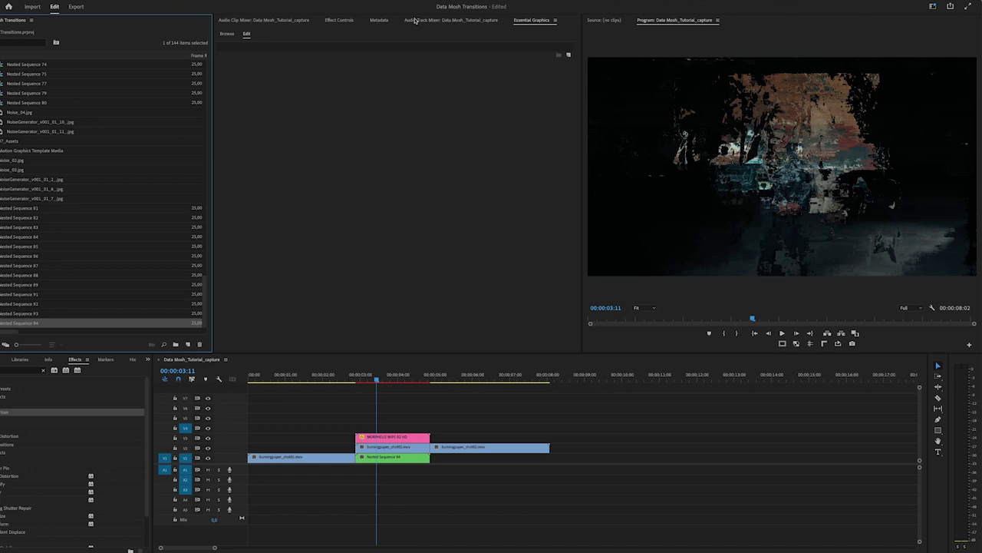
Drop Nested Sequence 94 into the WIPE graphic's Placeholder Footage 1
left_click(351, 22)
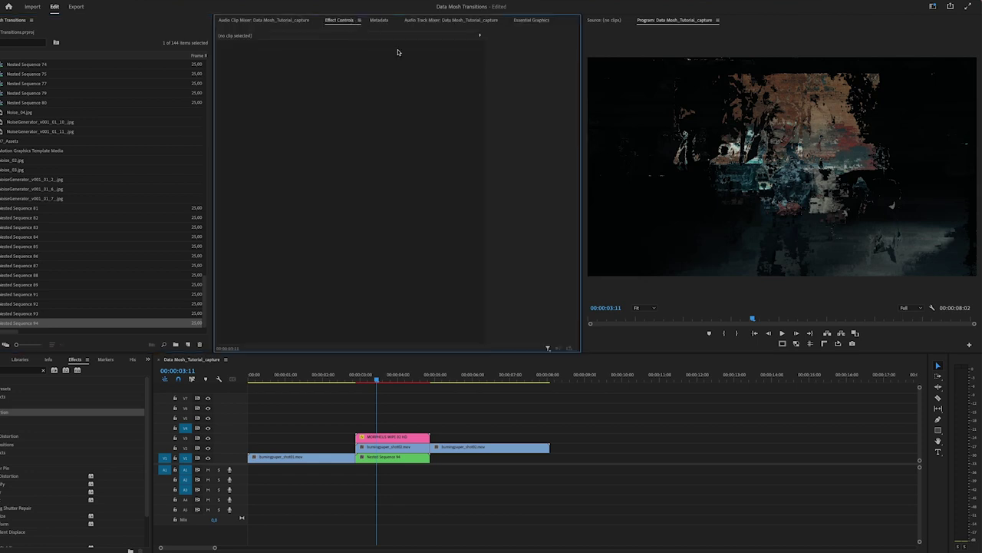
left_click(396, 435)
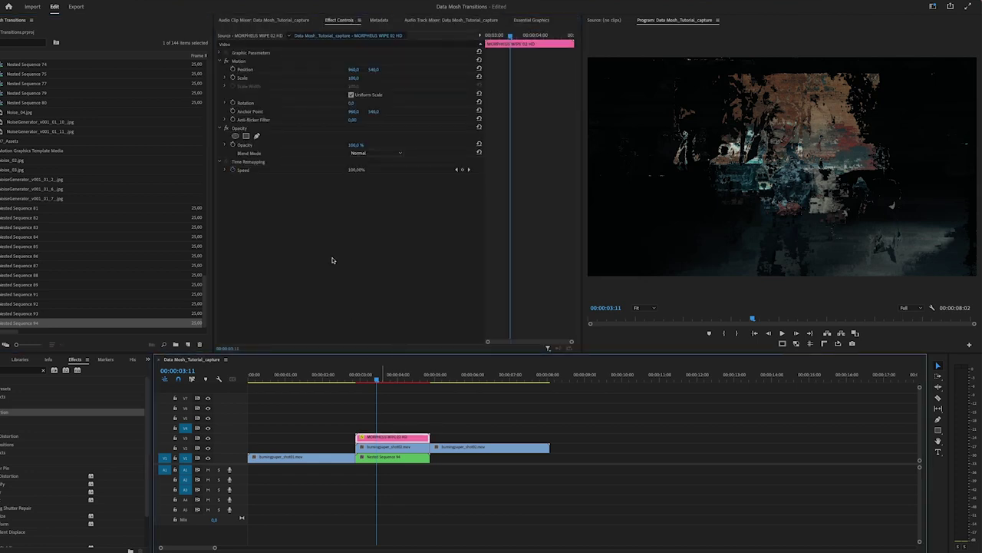
left_click(533, 21)
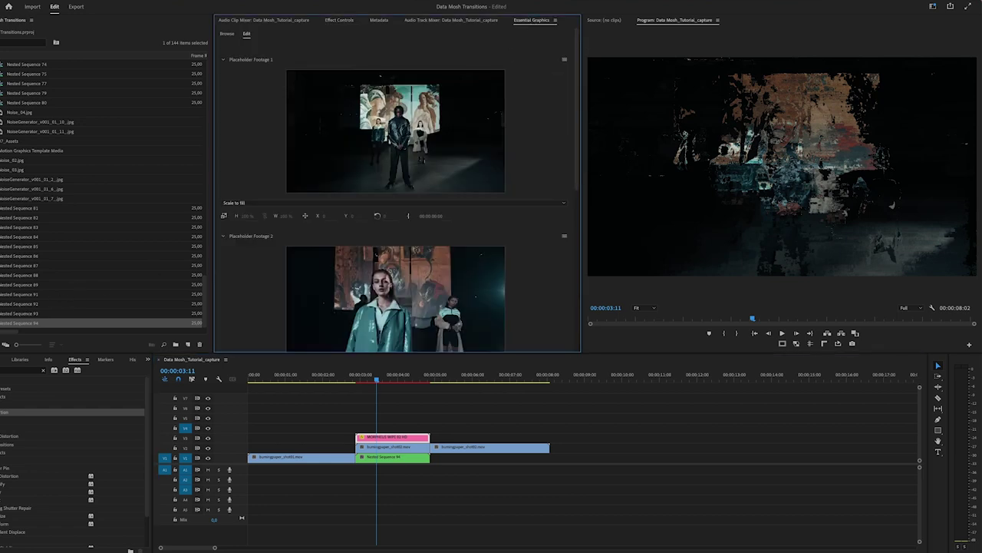
left_click_drag(30, 323, 358, 141)
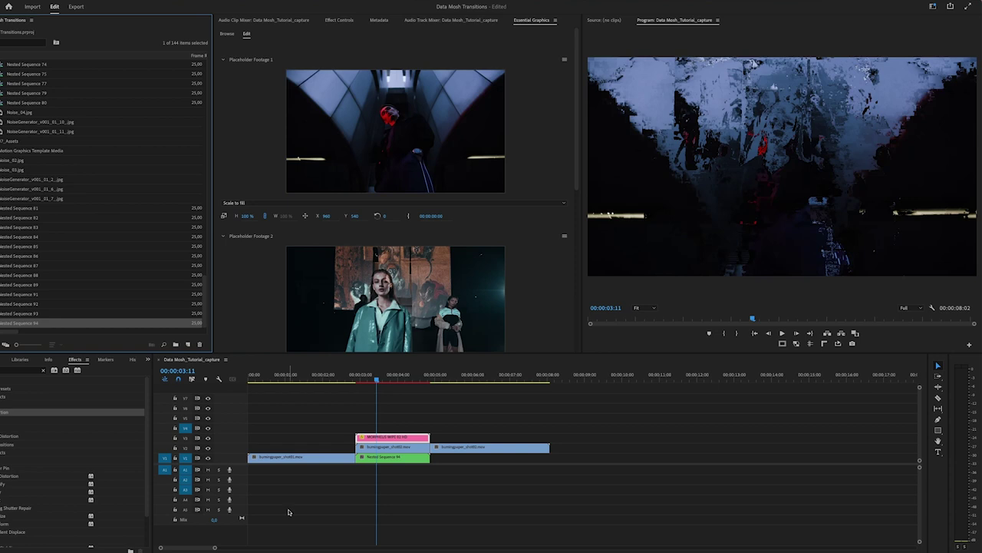
Nest the second shot's V2 piece as Nested Sequence 95 and drop it into Placeholder Footage 2
left_click(375, 447)
key("alt+n")
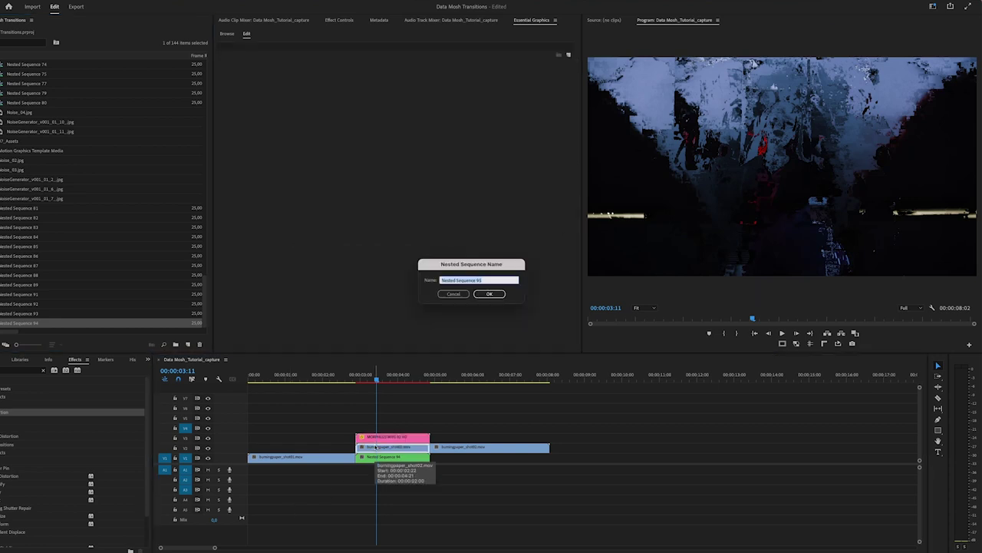
key("Return")
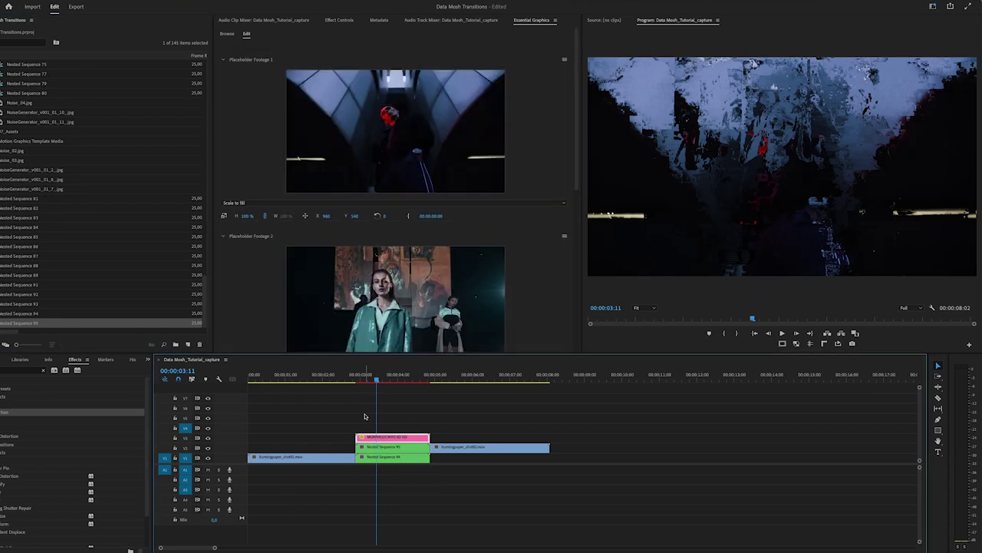
scroll(267, 273, "down", 1)
scroll(267, 272, "down", 1)
left_click_drag(6, 307, 381, 257)
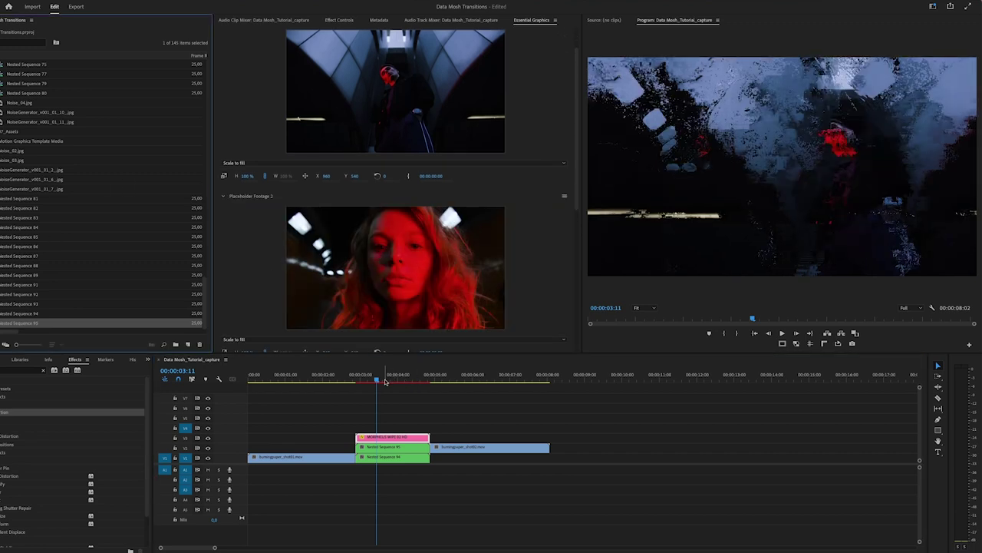
Scrub through the transition to 00:00:04:01 to preview the mosh, then reselect the MORPHEUS graphic
left_click_drag(379, 379, 357, 381)
left_click(387, 418)
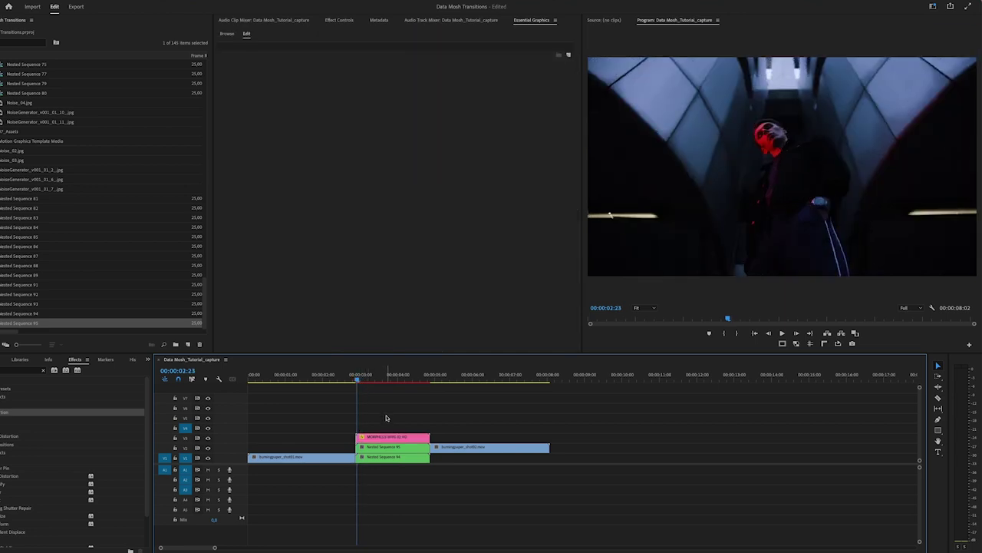
left_click(360, 380)
mouse_move(360, 379)
left_mouse_down()
mouse_move(408, 382)
mouse_move(363, 381)
mouse_move(374, 382)
left_mouse_up()
left_click(387, 436)
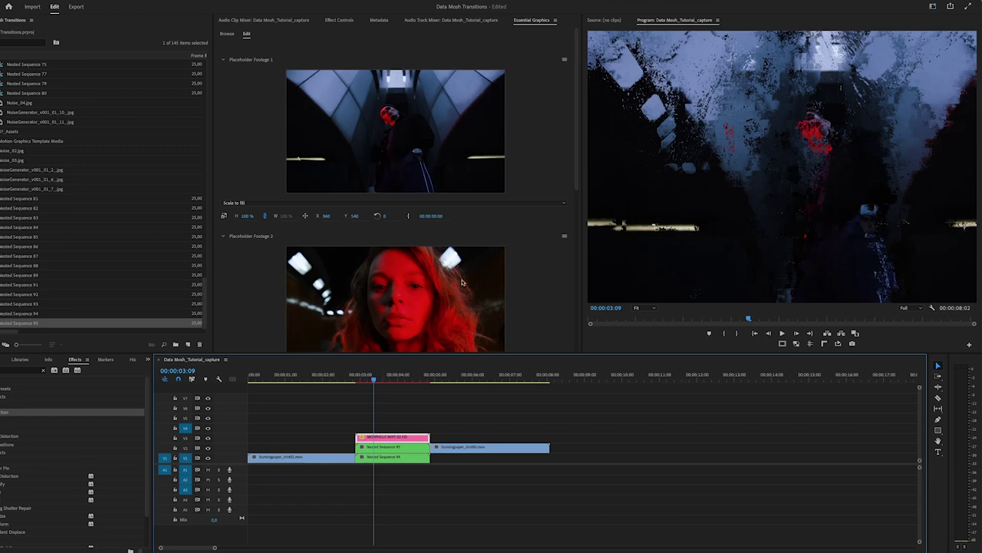
Undo the nesting so the V2 piece is the burningpaper_shot02 clip again
left_click(393, 401)
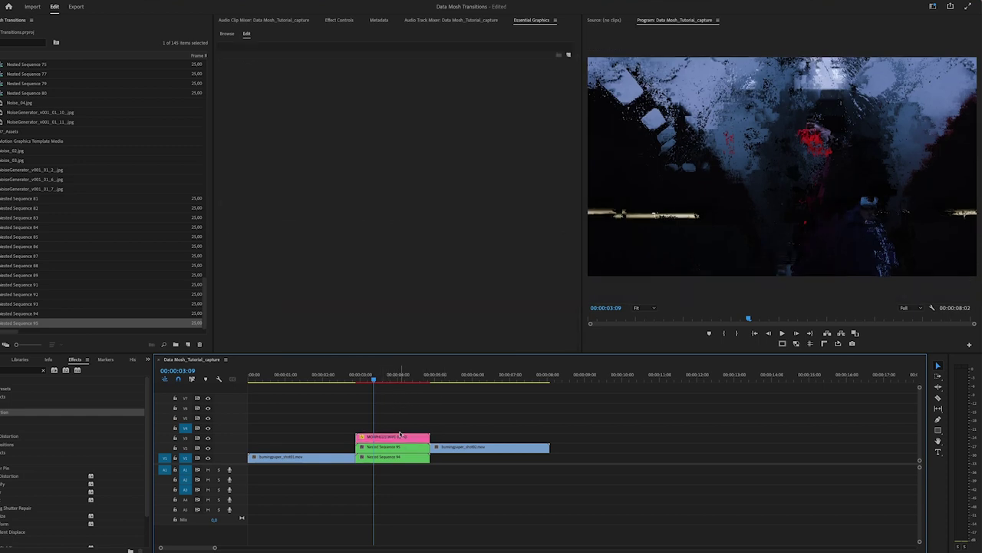
left_click(388, 446)
left_click(386, 420)
left_click(387, 446)
key("ctrl+z")
key("ctrl+z")
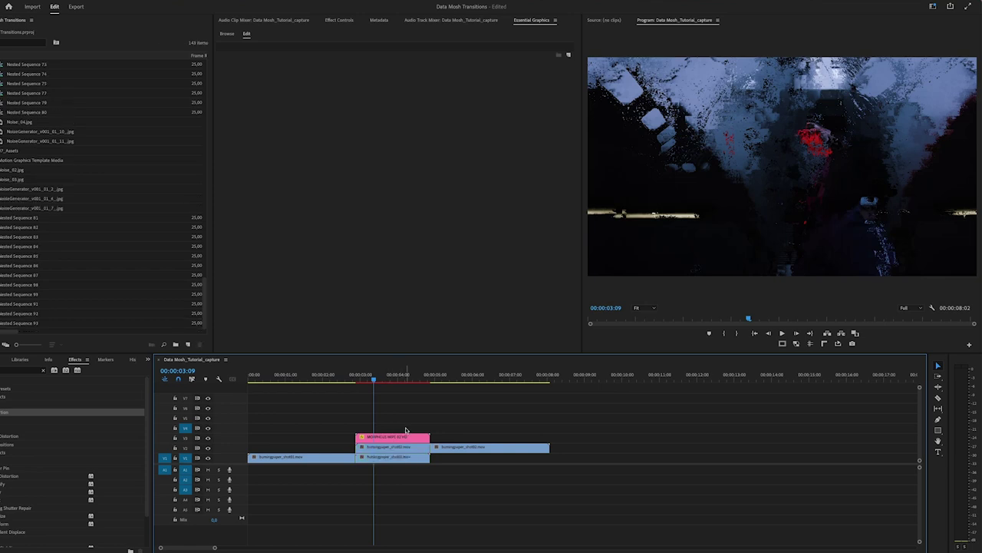
Check the MORPHEUS graphic's placeholder options, then expand the 05_footage folder in the Project panel
left_click(406, 436)
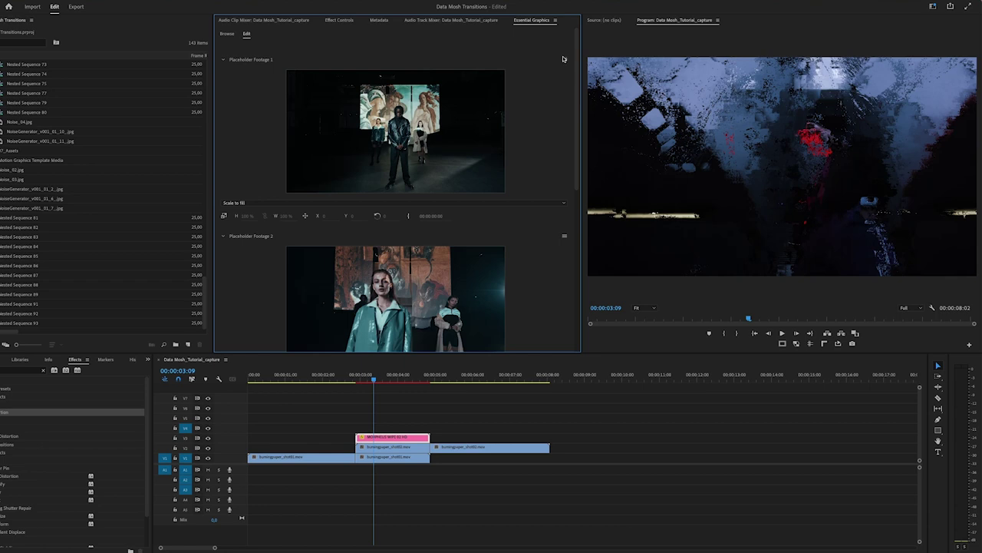
left_click(563, 59)
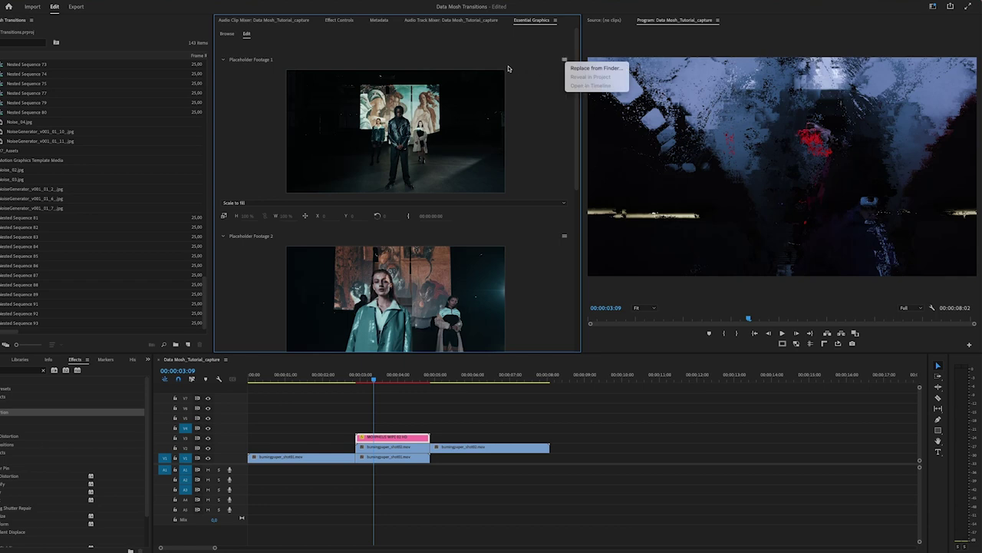
left_click(12, 243)
scroll(12, 244, "up", 5)
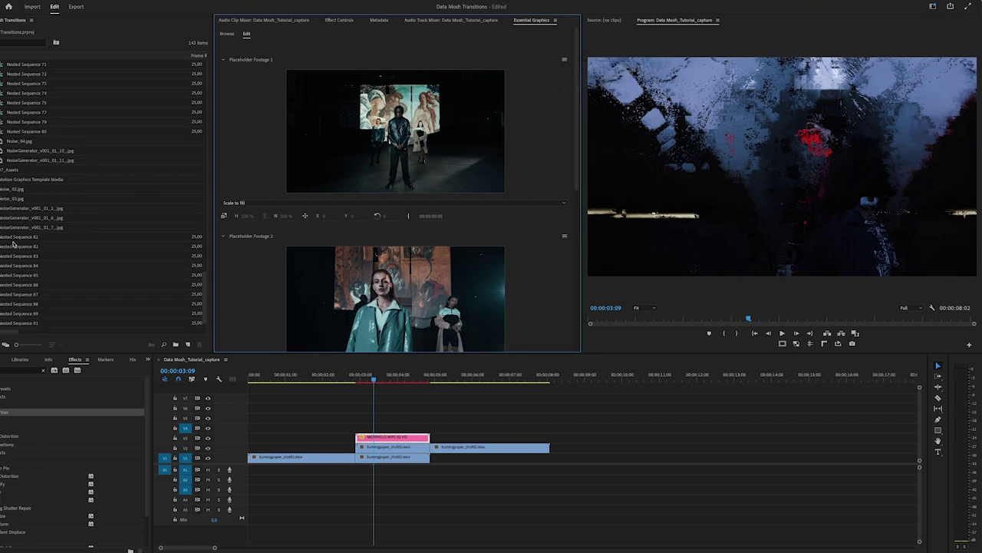
scroll(12, 244, "up", 10)
scroll(12, 244, "up", 2)
left_click(12, 246)
scroll(12, 244, "down", 3)
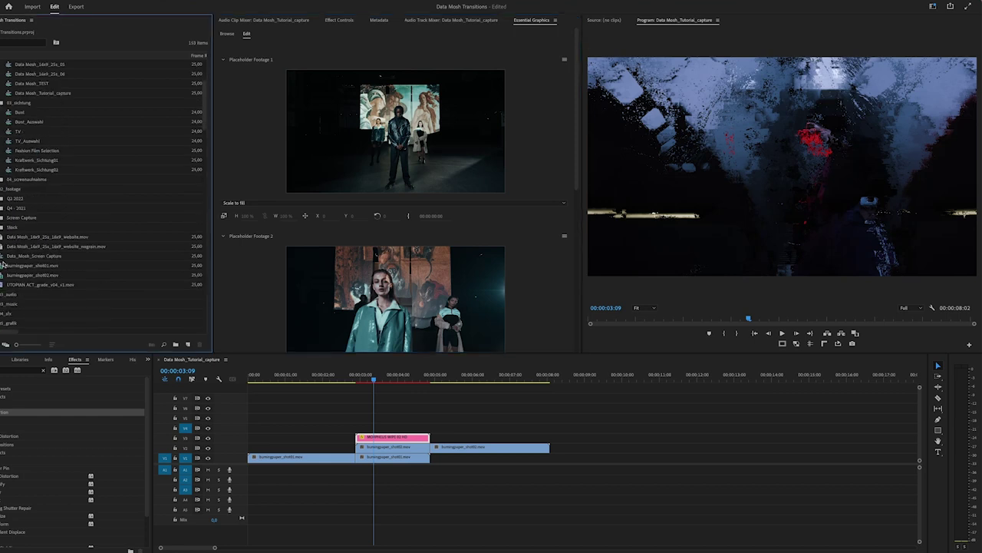
Drop UTOPIAN ACT_grade_v04_v1.mov into Placeholder Footage 1
left_click(3, 284)
left_click_drag(3, 284, 344, 103)
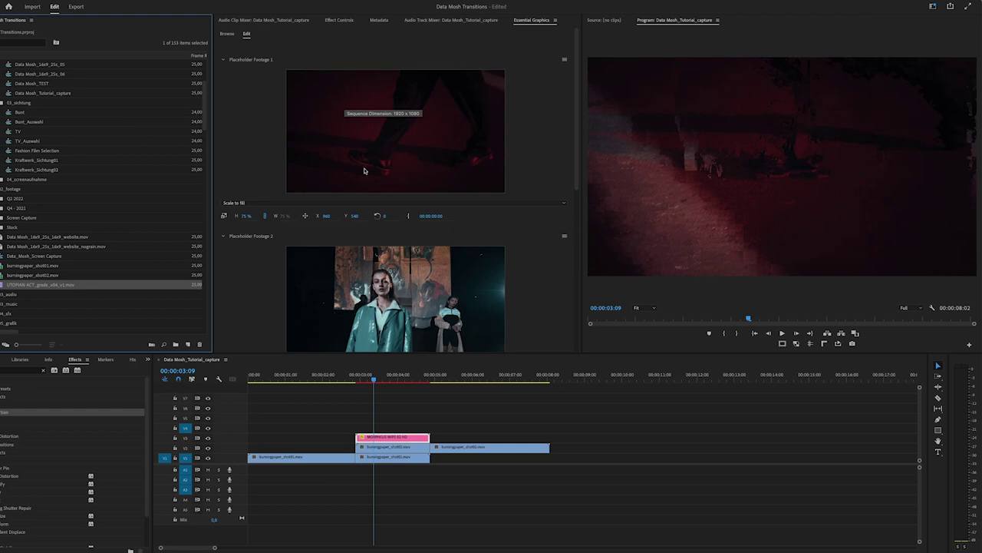
scroll(365, 170, "down", 1)
scroll(437, 223, "up", 1)
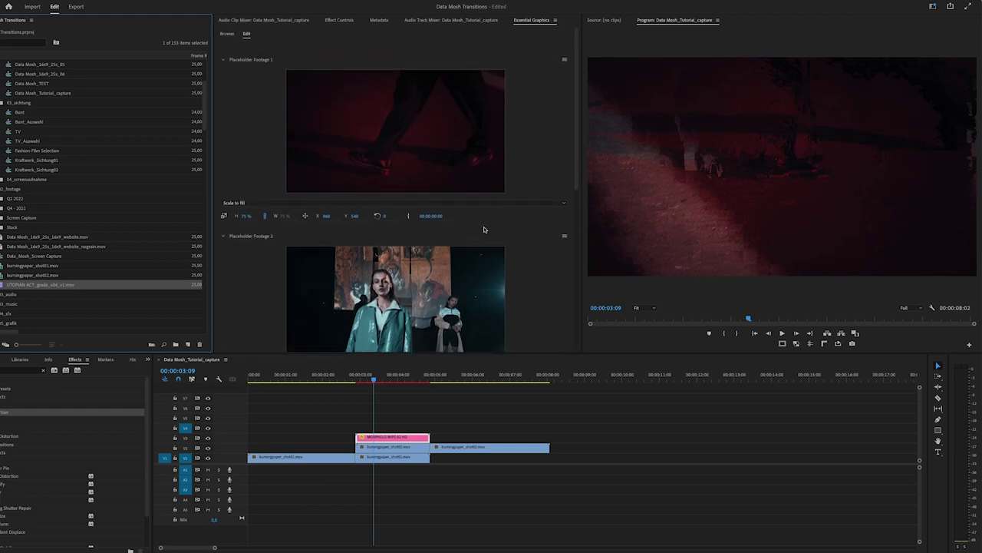
Inspect the burningpaper_shot01 and shot02 clips, then reselect the Morpheus graphic's first placeholder options
left_click(564, 60)
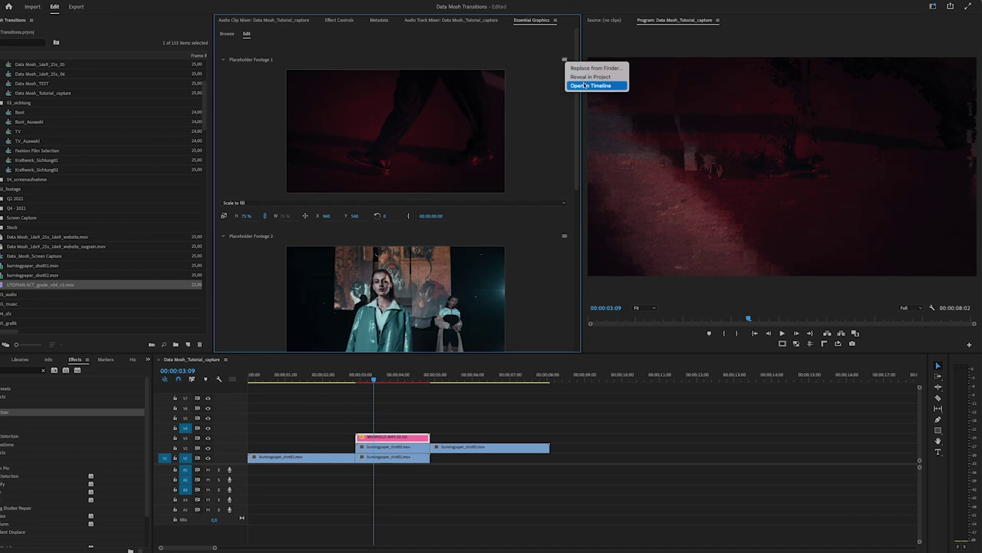
left_click(585, 85)
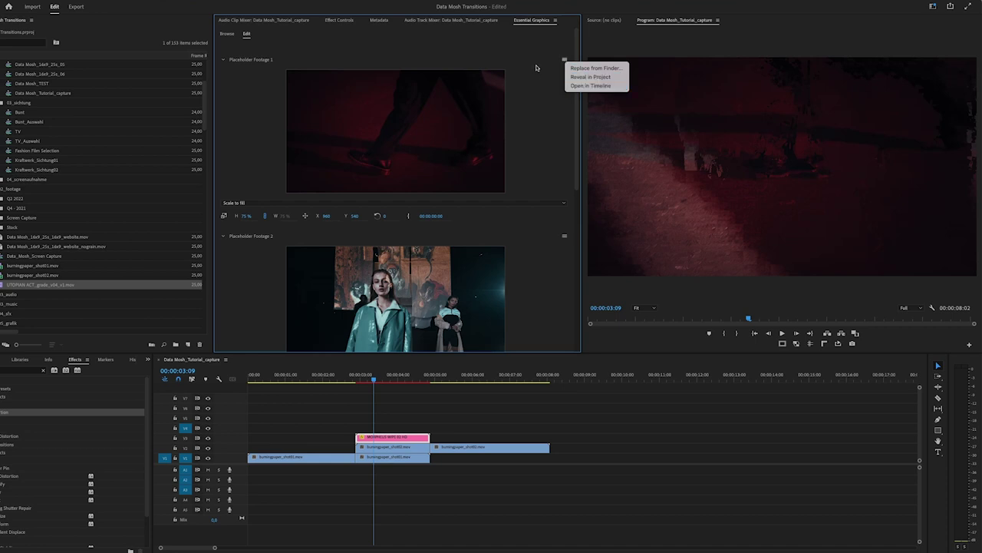
left_click(386, 446)
left_click(378, 462)
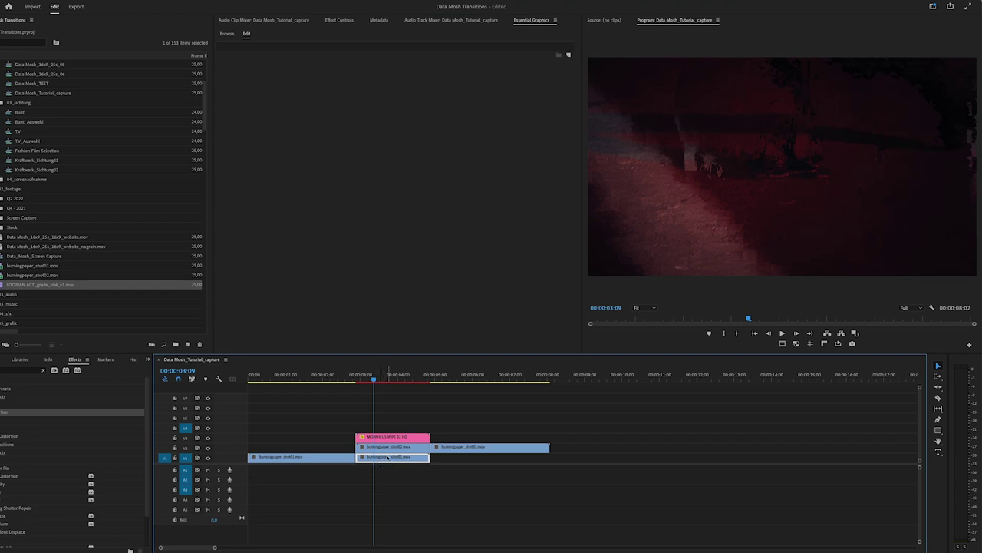
left_click(345, 21)
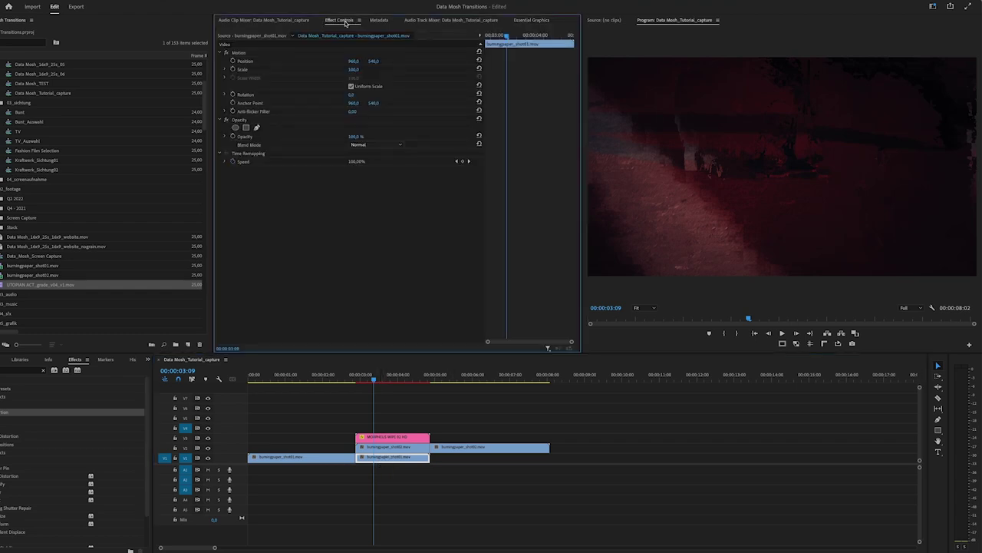
left_click(528, 21)
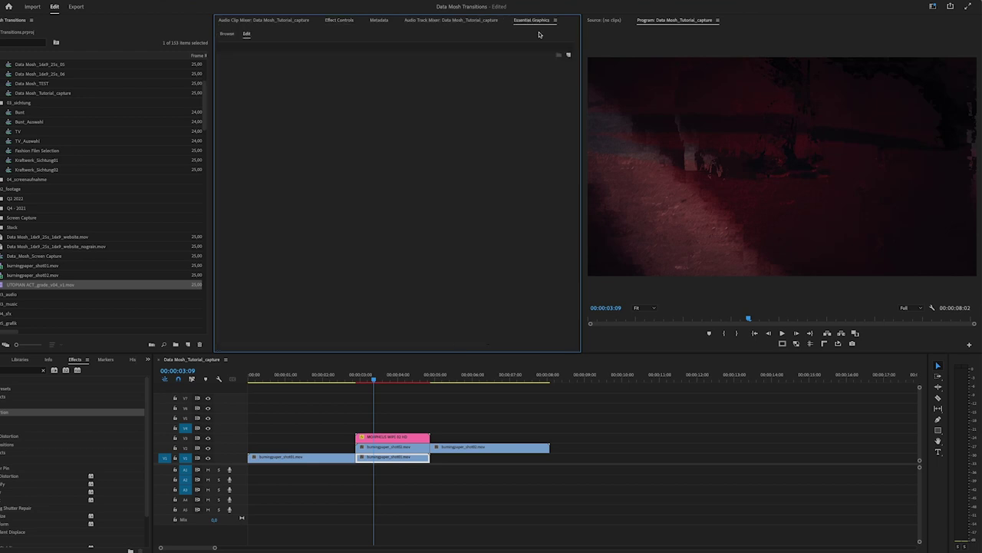
left_click(364, 436)
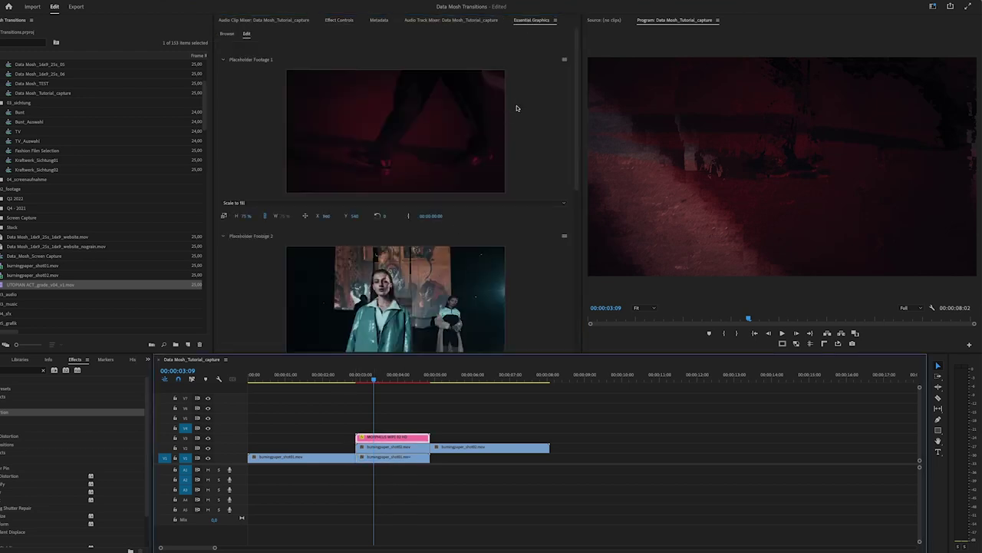
left_click(564, 59)
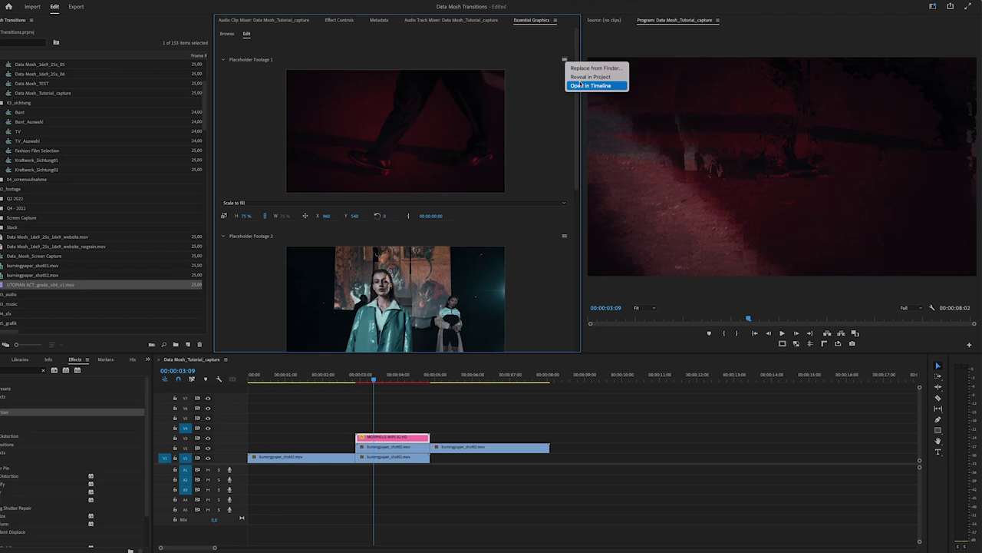
Swap Placeholder Footage 1's UTOPIAN ACT clip for burningpaper_shot01.mov, then return to Data Mosh_Tutorial_capture
left_click(590, 85)
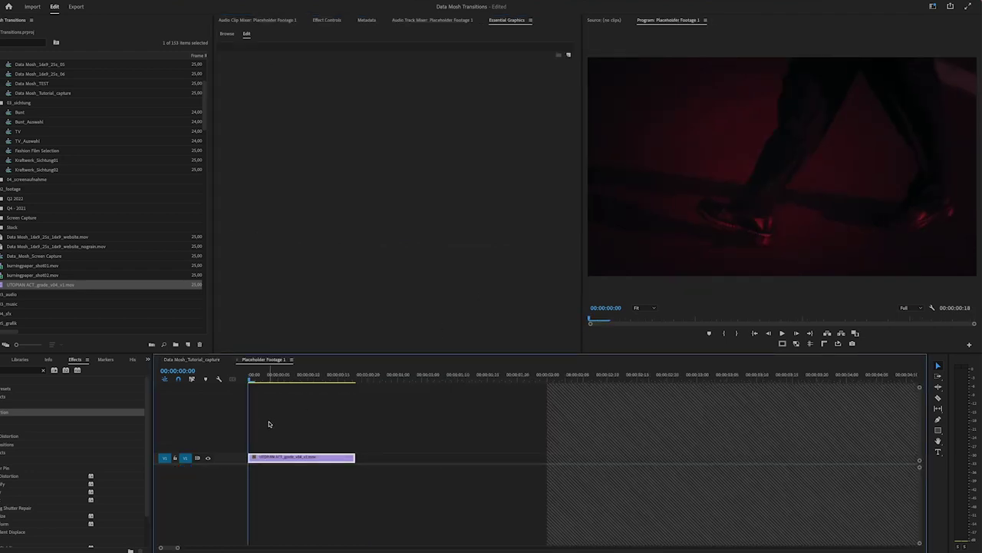
left_click(289, 452)
key("Delete")
key("ctrl+z")
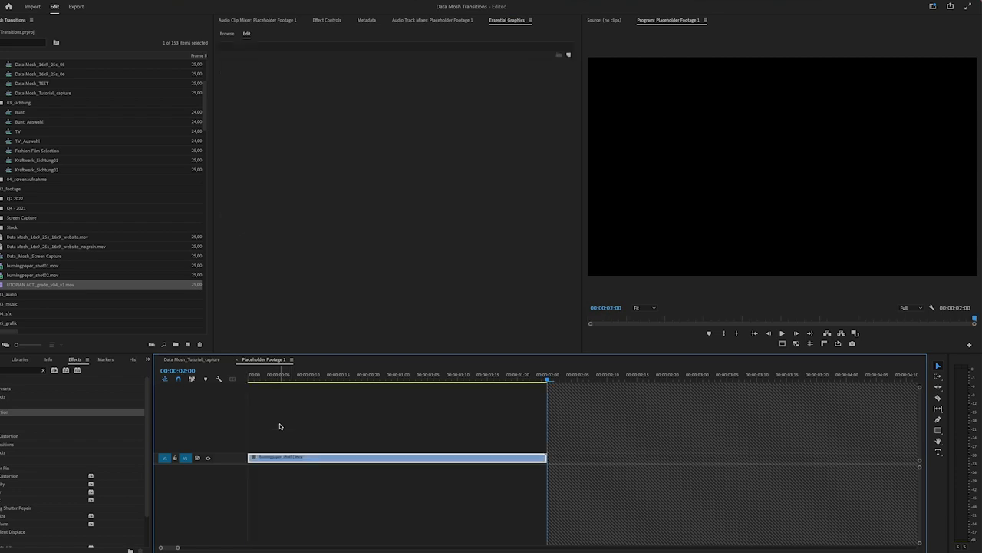
key("Home")
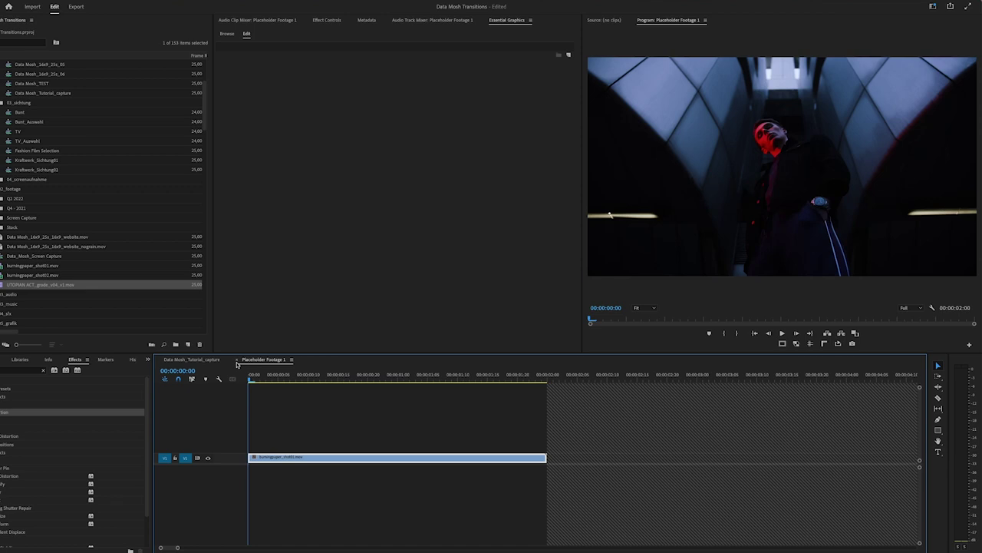
left_click(231, 359)
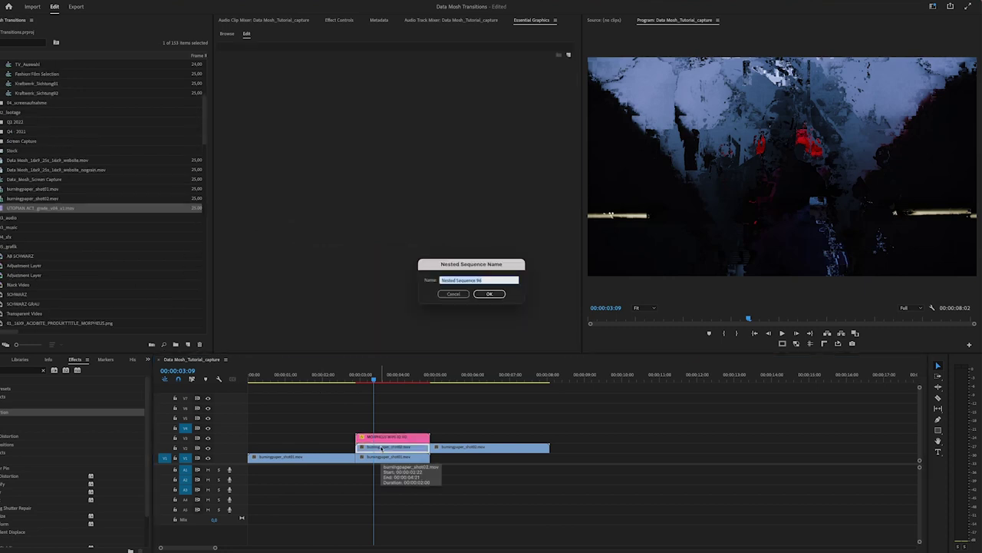
Fill Placeholder Footage 2 with Nested Sequence 96, move burningpaper_shot02 down to V1, and preview
left_click_drag(31, 313, 395, 303)
left_click_drag(447, 451, 448, 457)
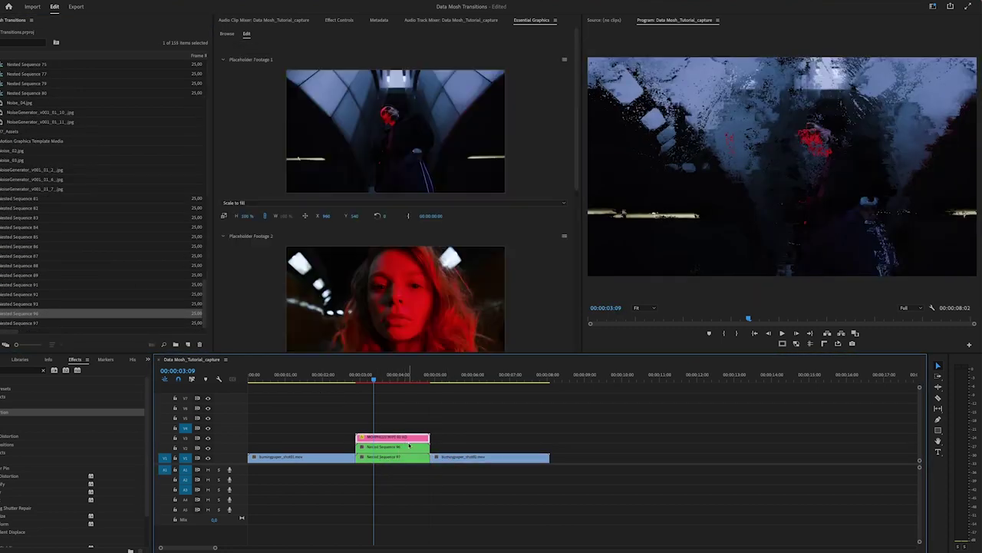
scroll(423, 285, "down", 6)
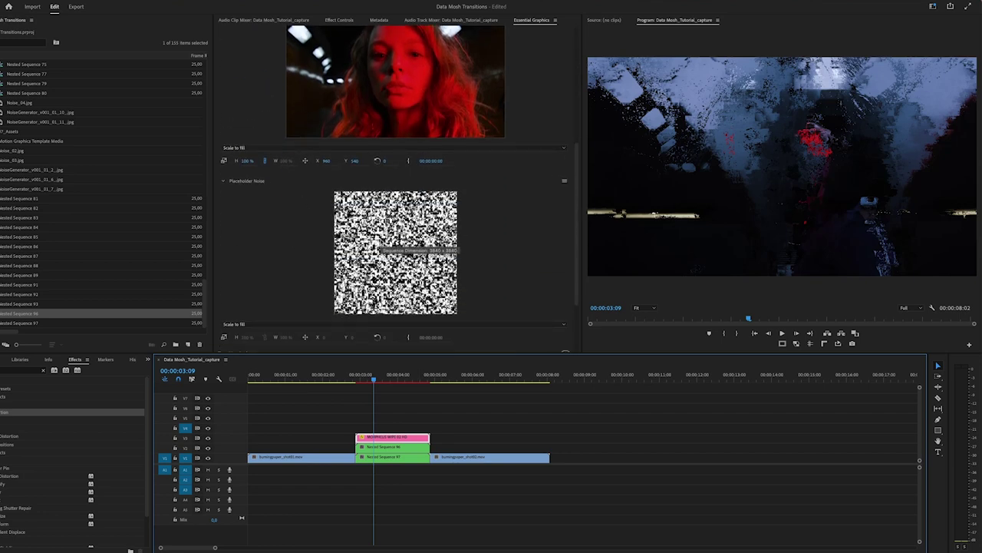
scroll(408, 254, "down", 1)
left_click_drag(380, 379, 374, 381)
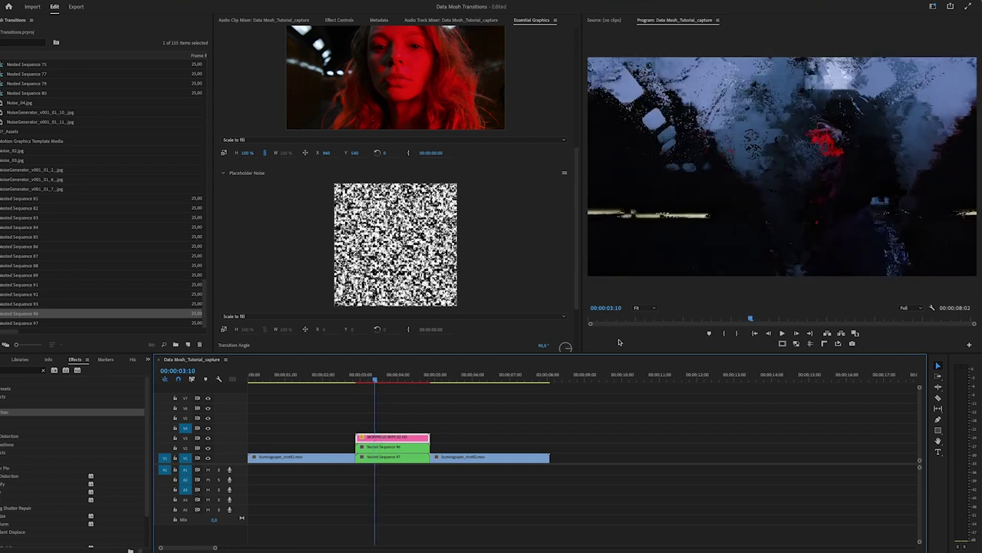
left_click_drag(616, 355, 616, 363)
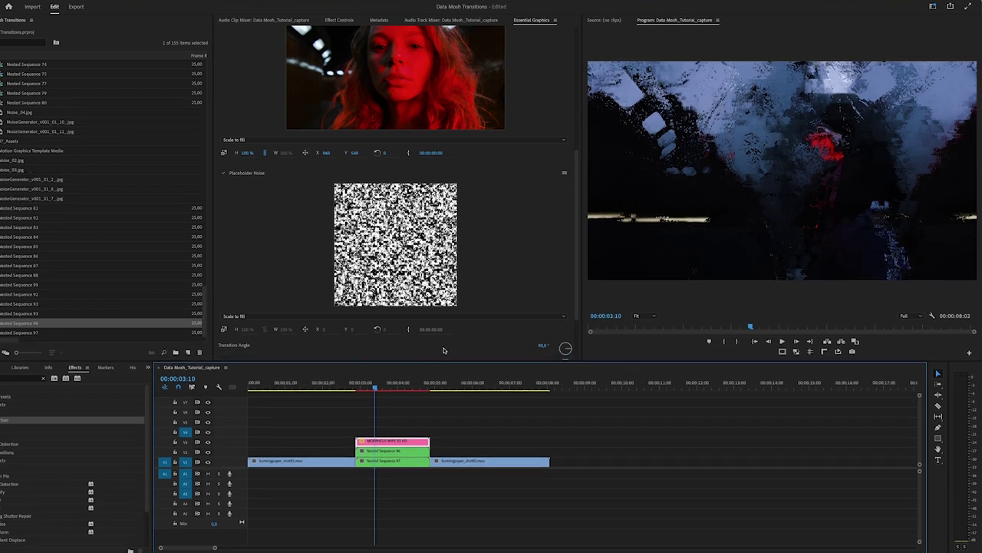
left_click(562, 175)
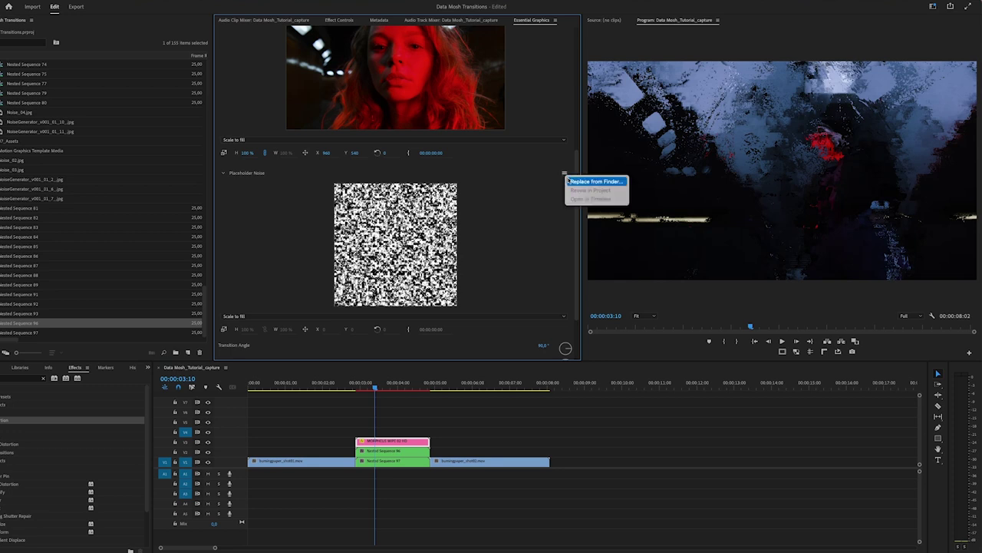
Replace the noise placeholder from disk, browsing to Assets > Noise Textures and selecting Noise_01.jpg
left_click(569, 181)
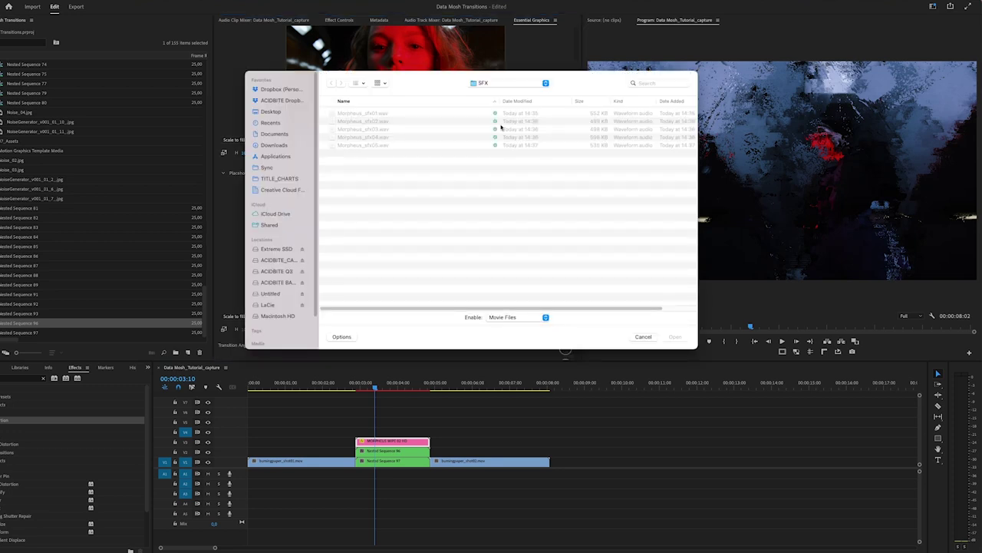
left_click(488, 83)
left_click(488, 92)
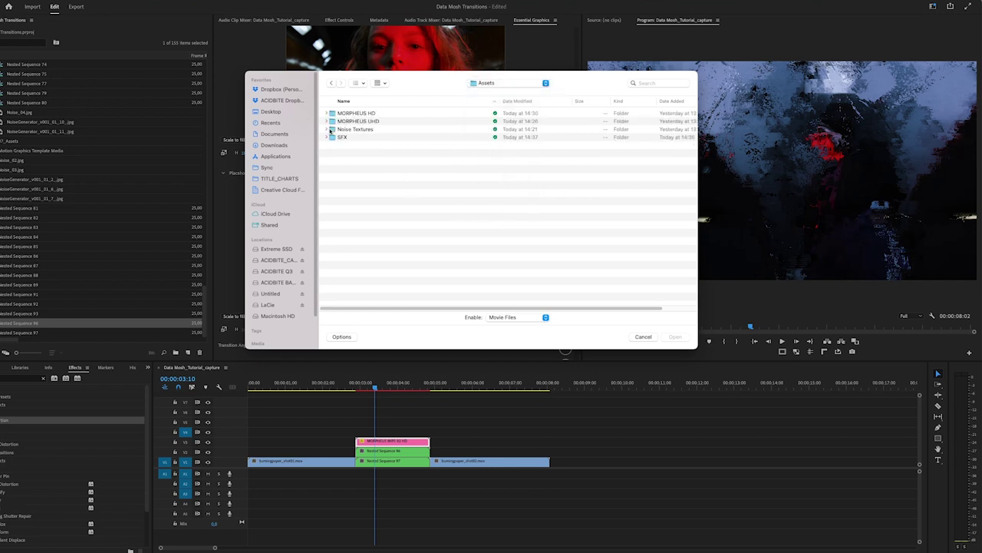
left_click(326, 130)
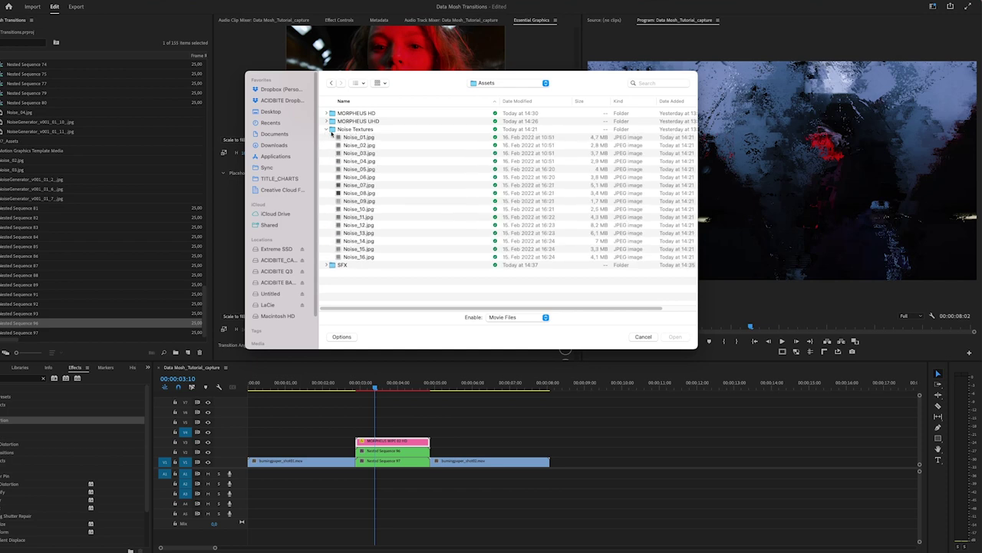
left_click(338, 138)
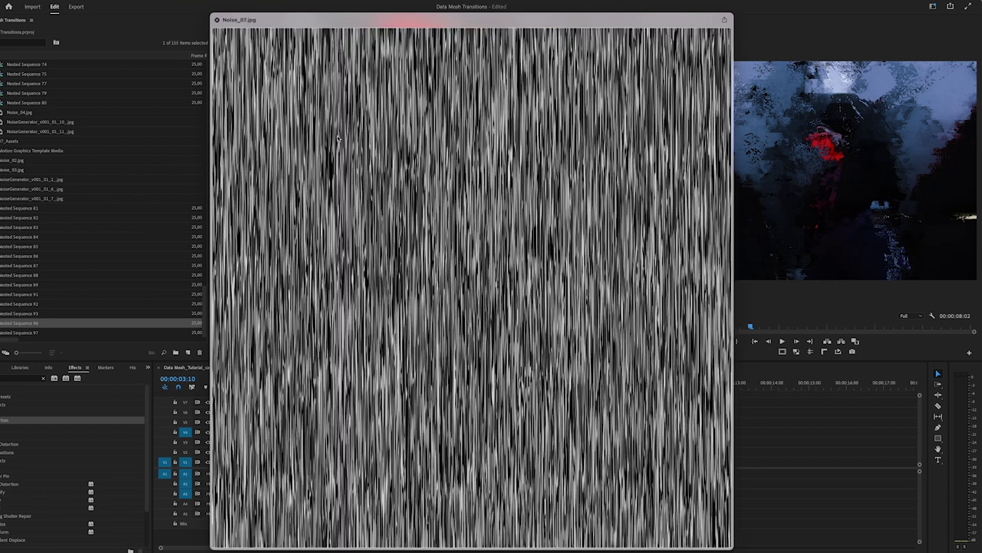
Preview the noise textures between Noise_07 and Noise_10, then import Noise_06.jpg as the replacement
key("Down")
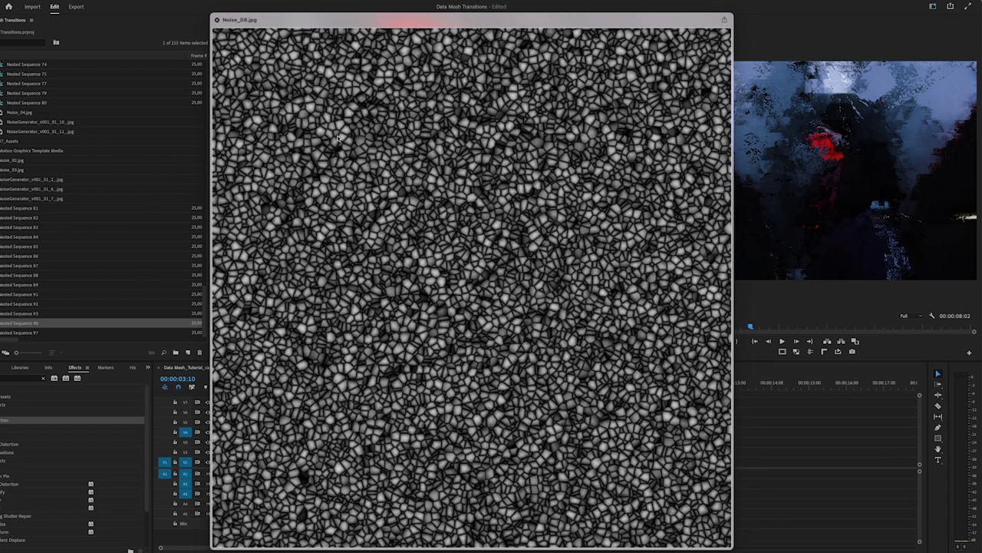
key("Down")
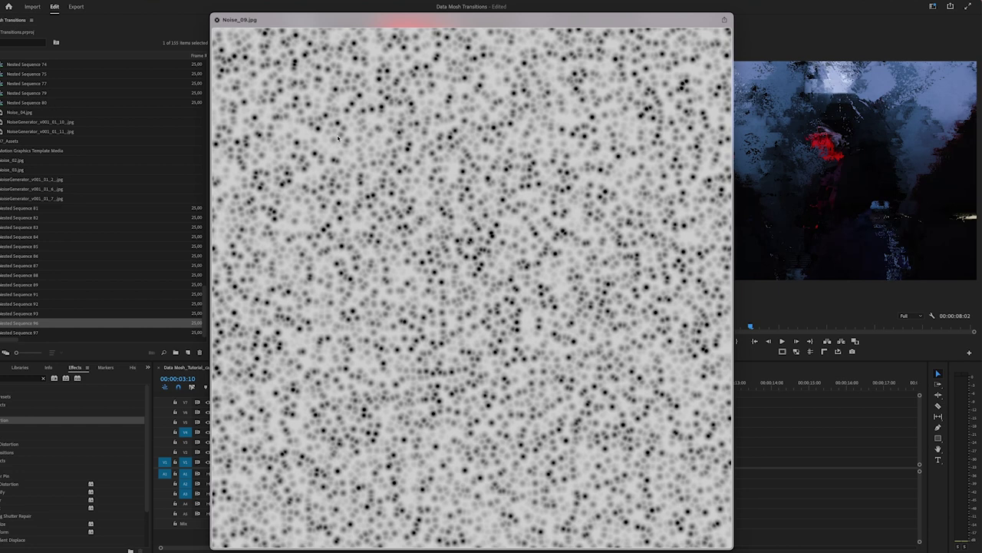
key("Up")
key("Up")
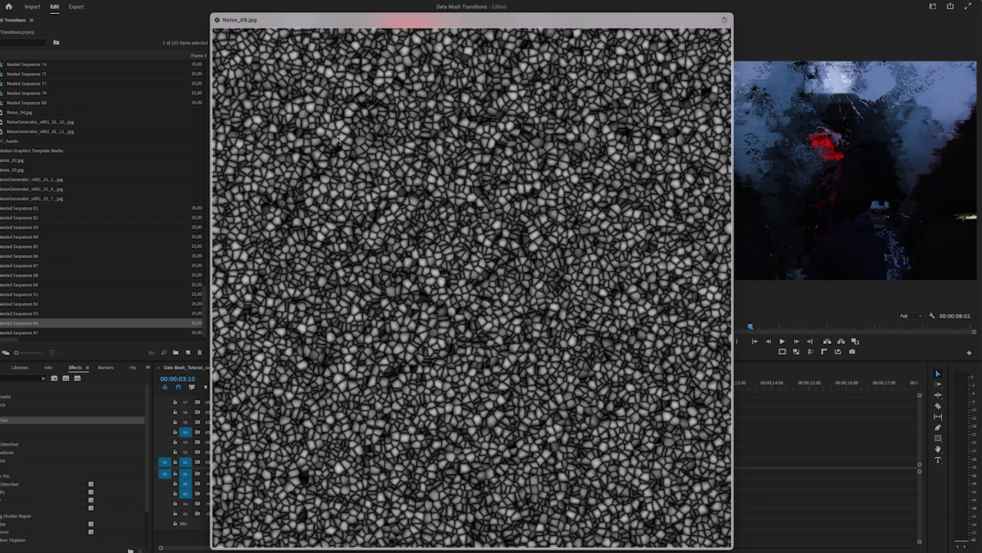
key("Down")
key("Down")
key("Down")
key("Down")
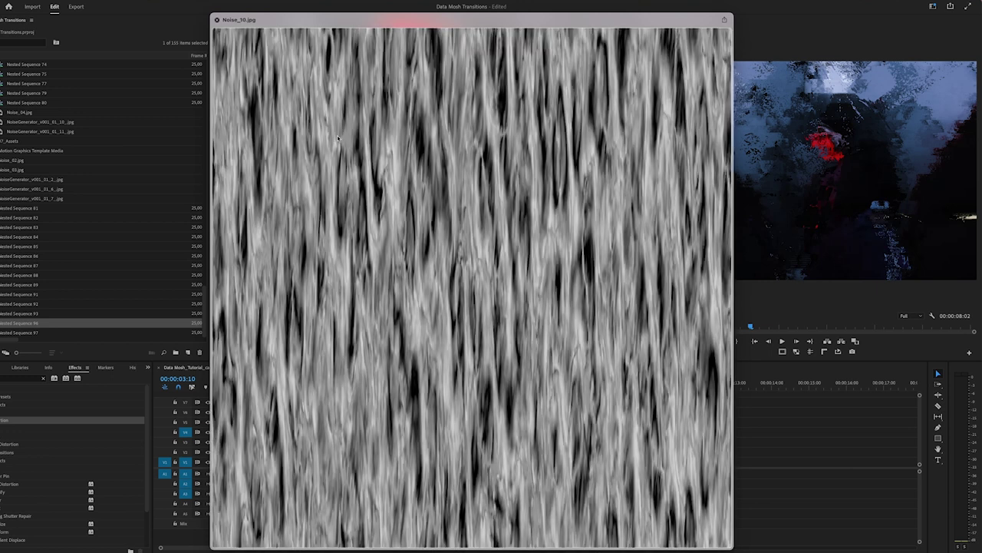
key("Up")
key("Up")
key("Up")
key("Up")
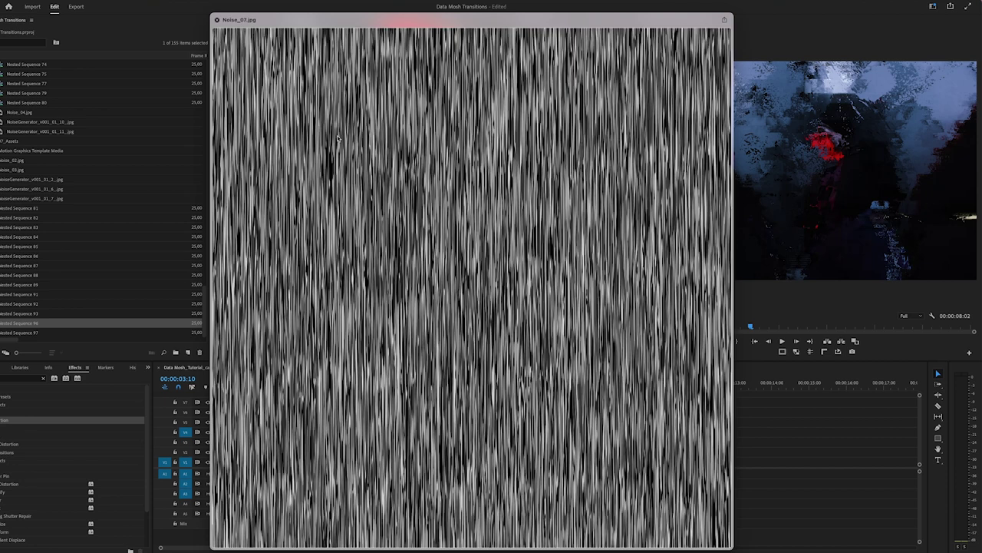
key("Up")
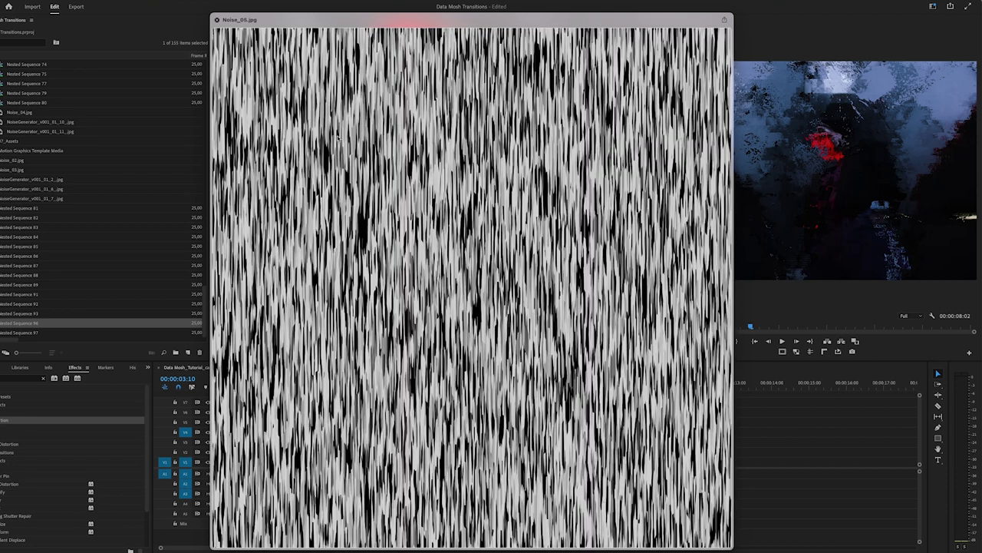
key("Up")
key("Down")
key("Down")
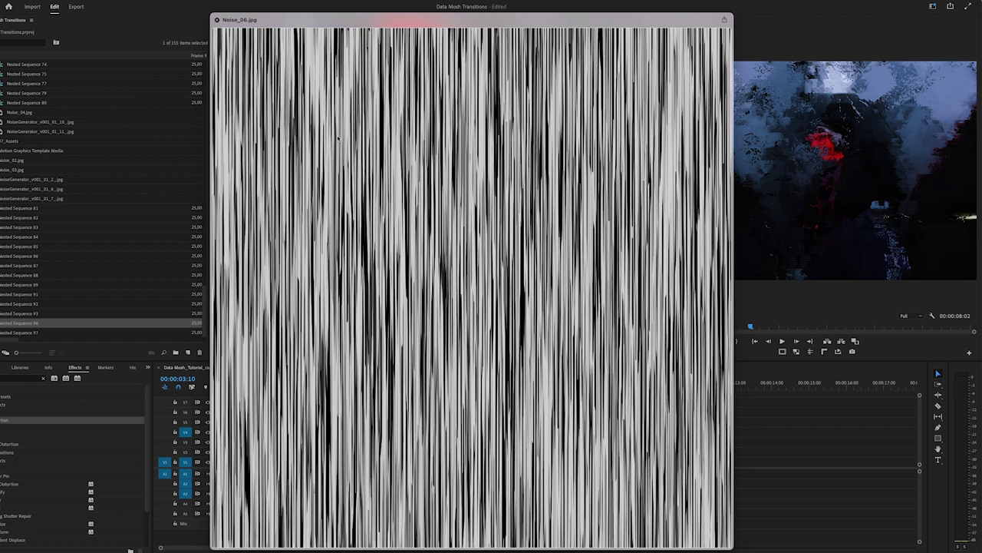
key("space")
key("Return")
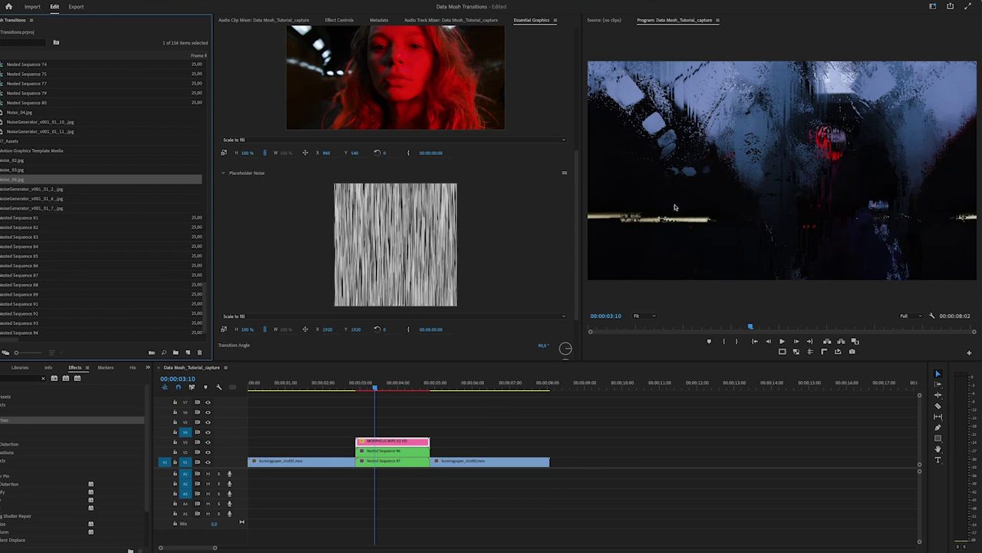
Set Noise Angle to 90° and Transition Angle to 51.4°, then mark in/out and play
scroll(492, 279, "down", 4)
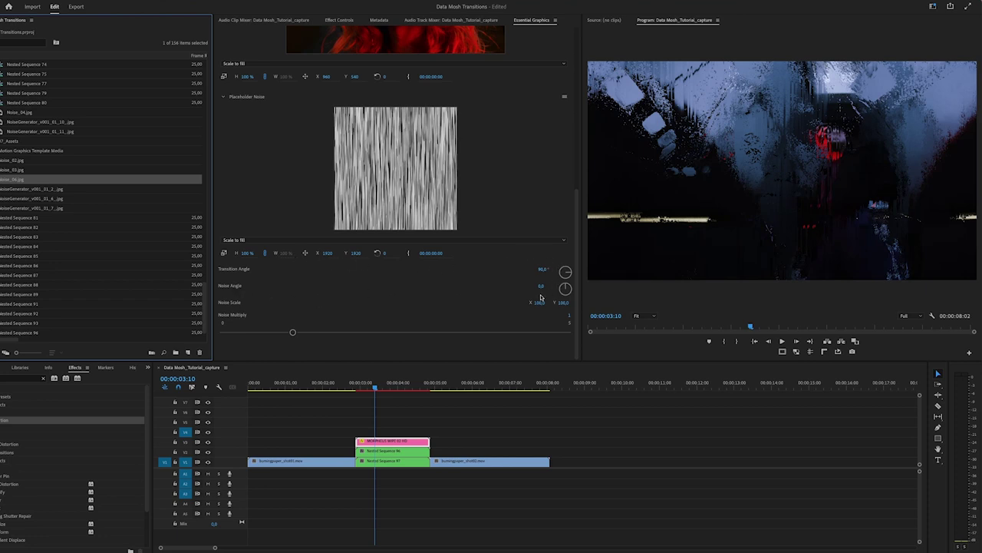
mouse_move(566, 288)
left_mouse_down()
mouse_move(577, 290)
mouse_move(565, 289)
left_mouse_up()
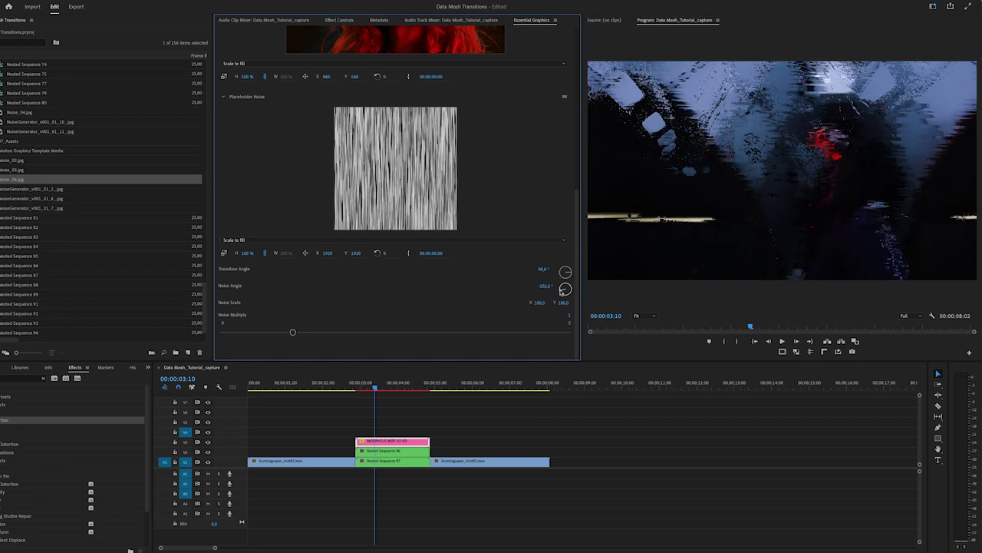
key("Right")
key("Right")
key("Right")
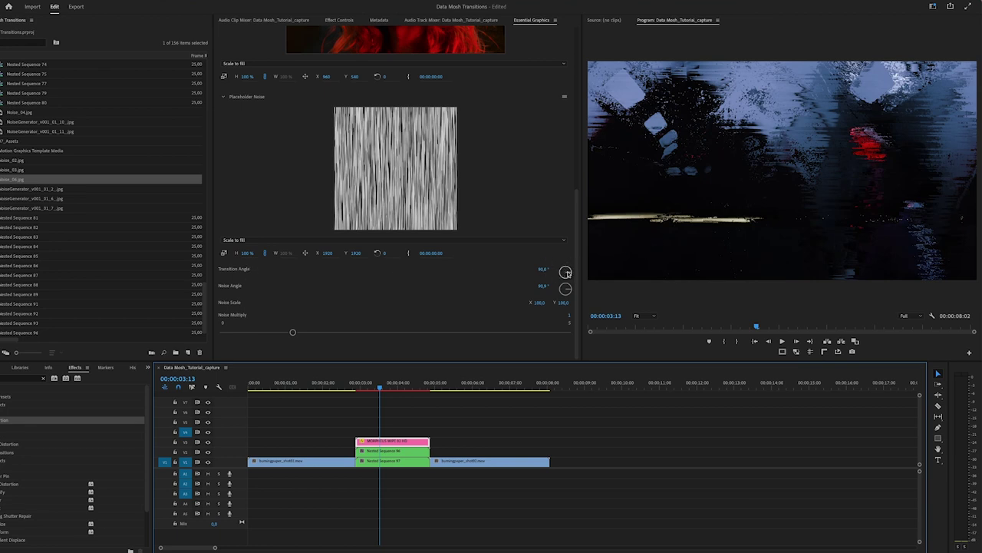
left_click_drag(569, 272, 566, 271)
left_click(369, 384)
key("space")
key("x")
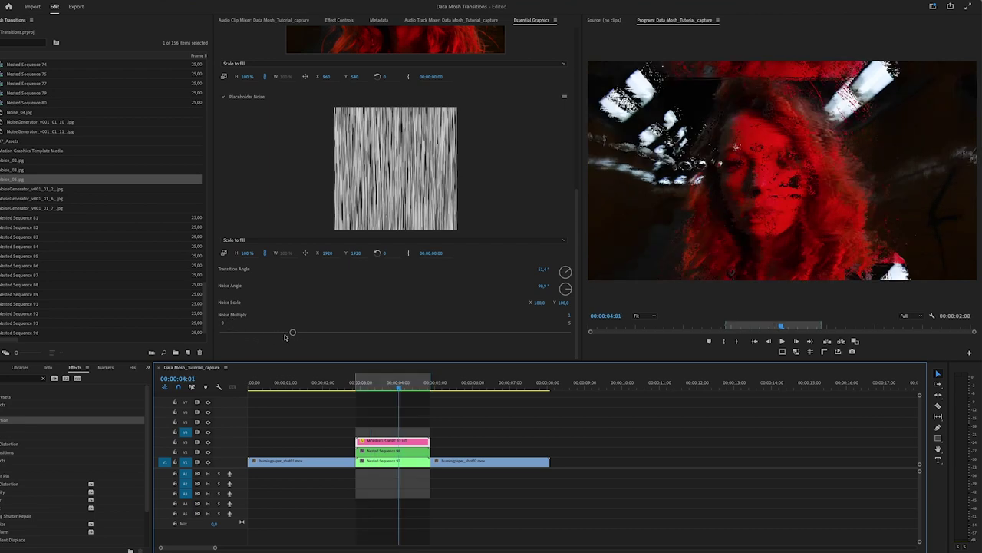
Scrub the transition to 04:01, raise Noise Multiply to 5, and render a preview
left_click(392, 385)
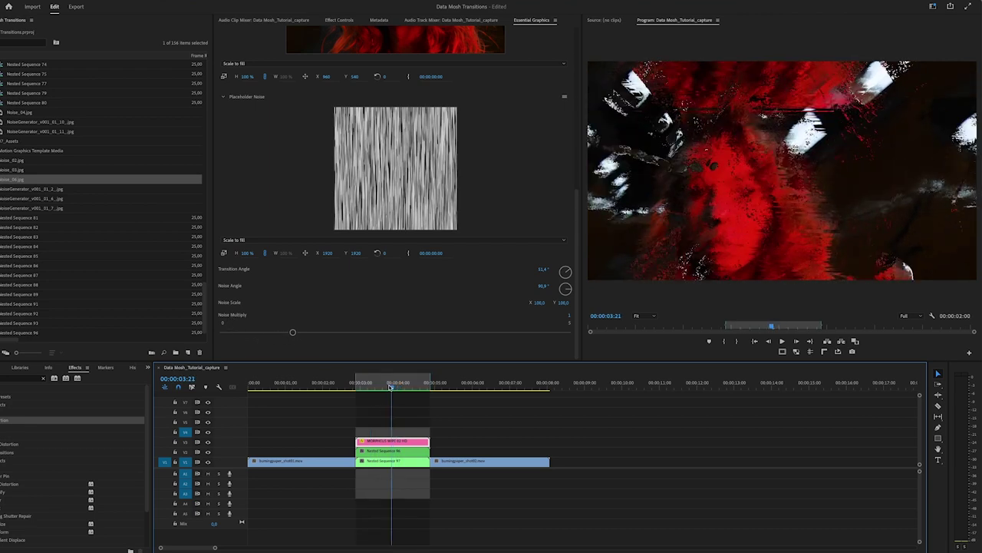
left_click_drag(390, 386, 397, 386)
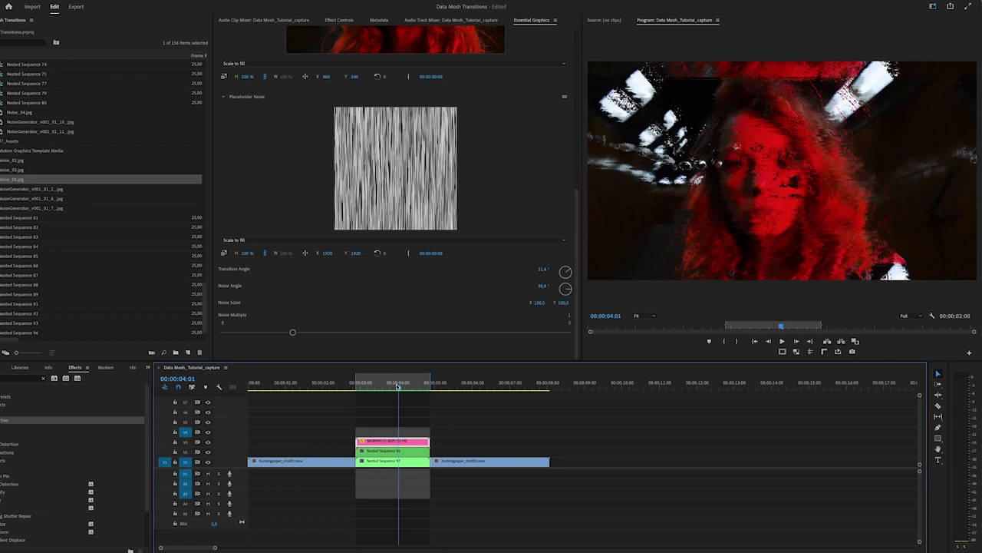
left_click_drag(293, 331, 489, 334)
key("Return")
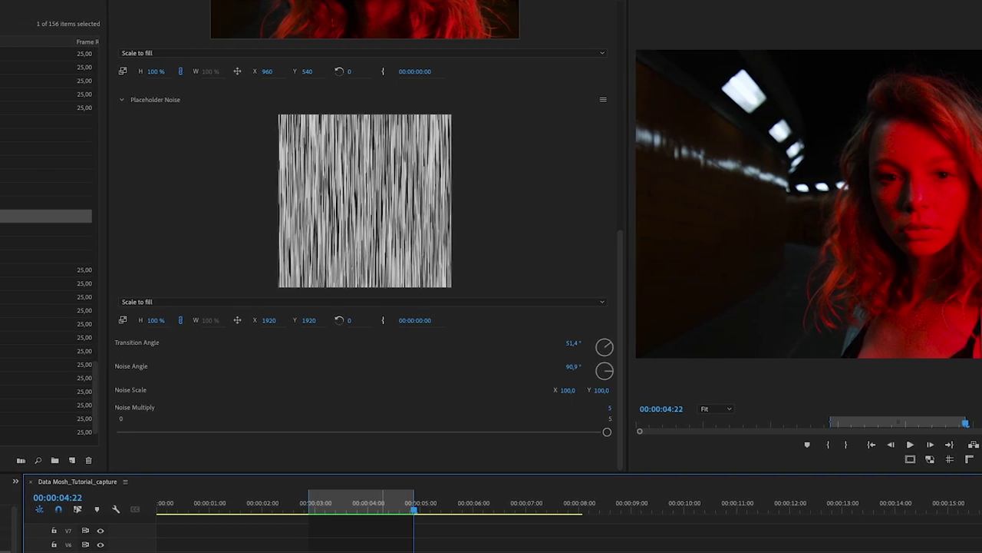
Return Noise Multiply to 0 and render the transition again from 03:10
scroll(292, 330, "up", 2)
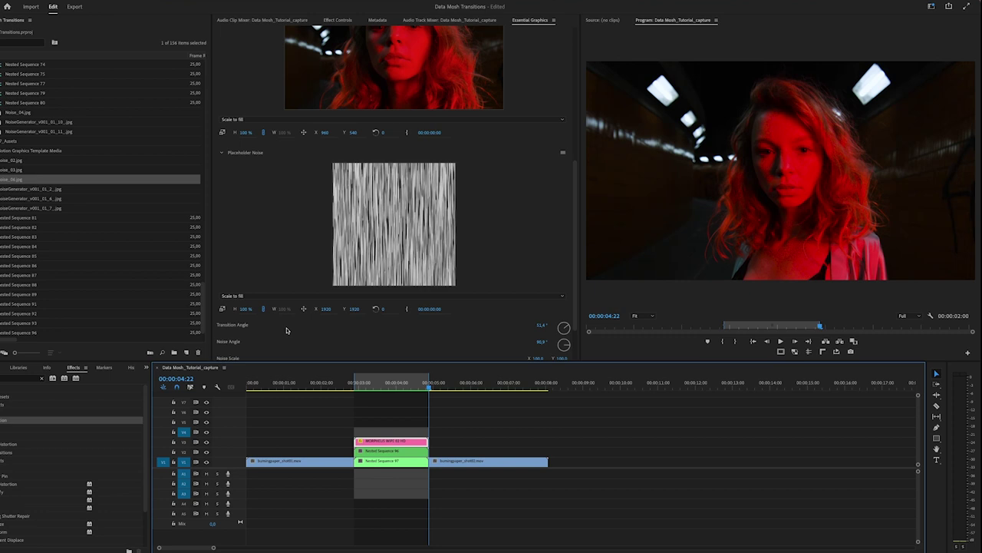
scroll(322, 330, "down", 2)
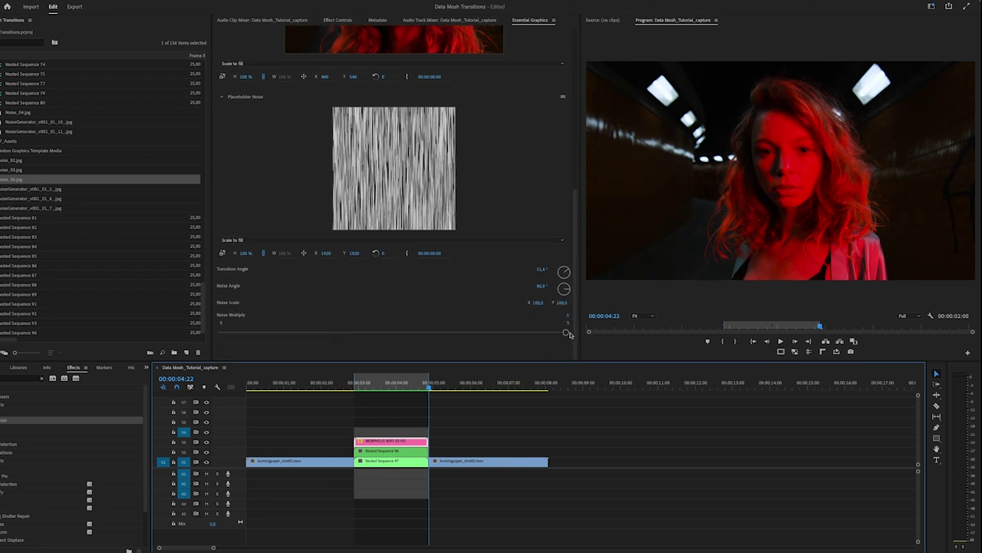
left_click_drag(567, 334, 221, 332)
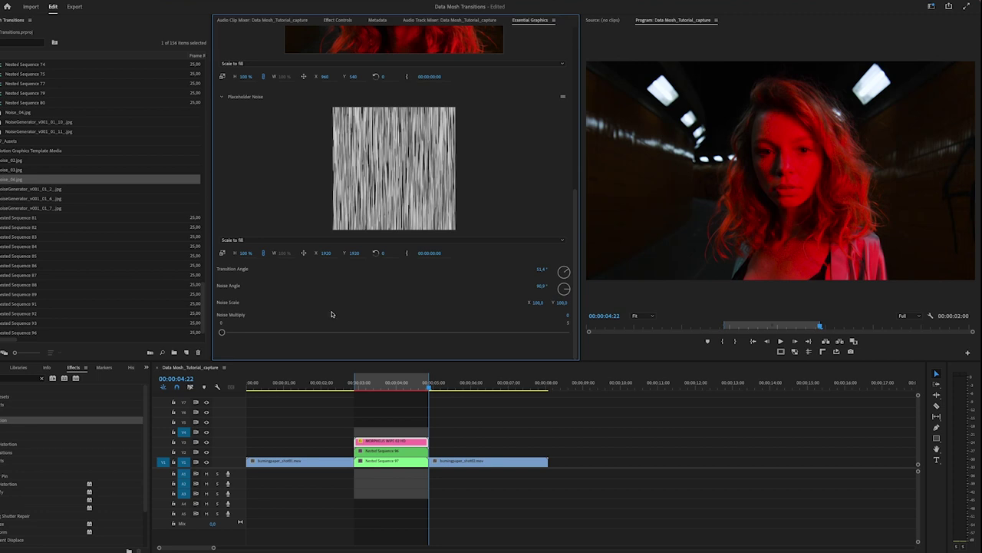
left_click(374, 388)
key("Return")
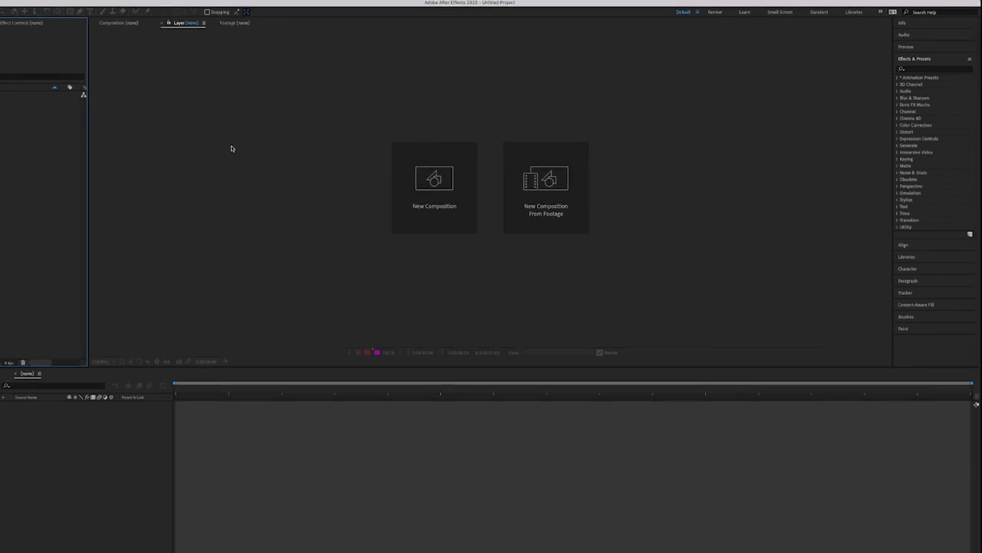
Start File > Open Project and browse into the ACIDBITE Dropbox Produkte folder
left_click(35, 1)
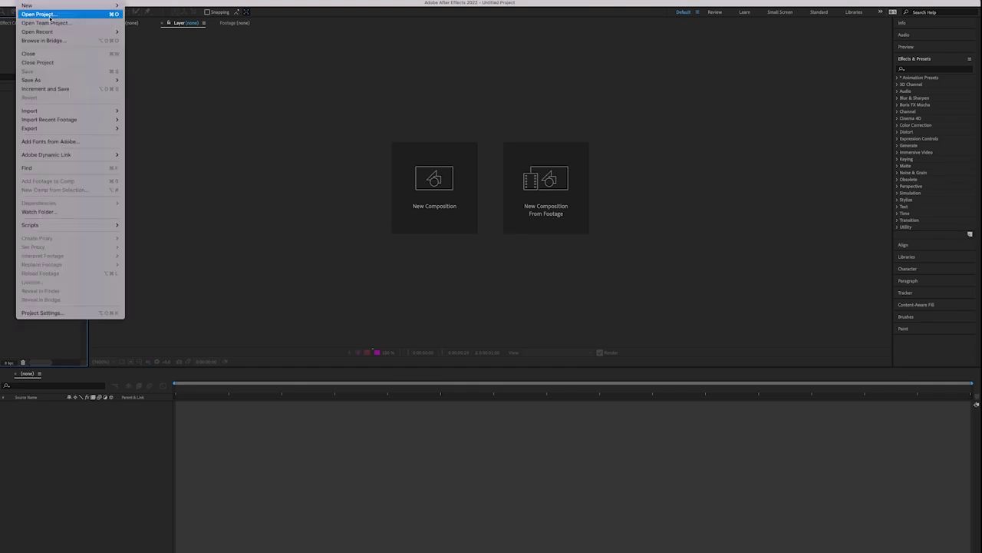
left_click(50, 14)
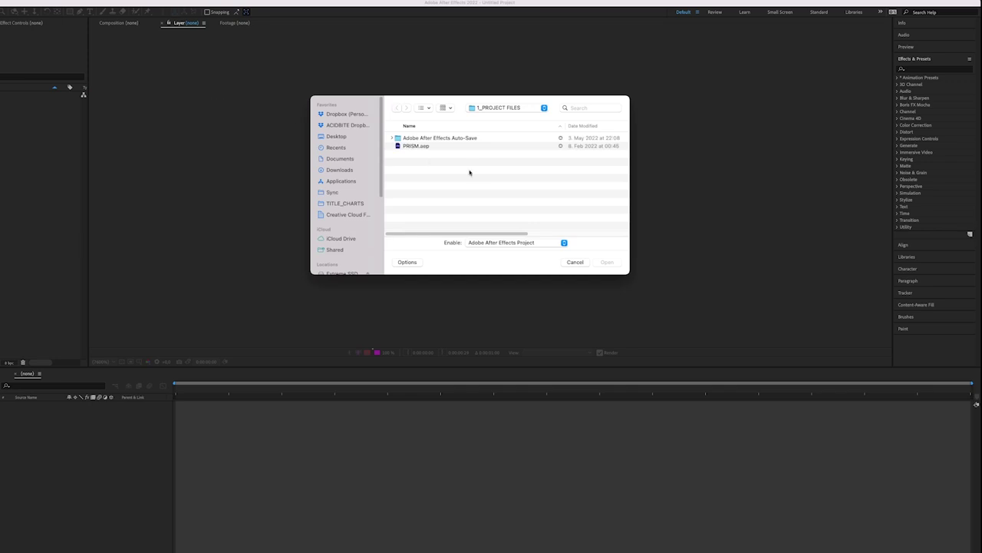
left_click(350, 125)
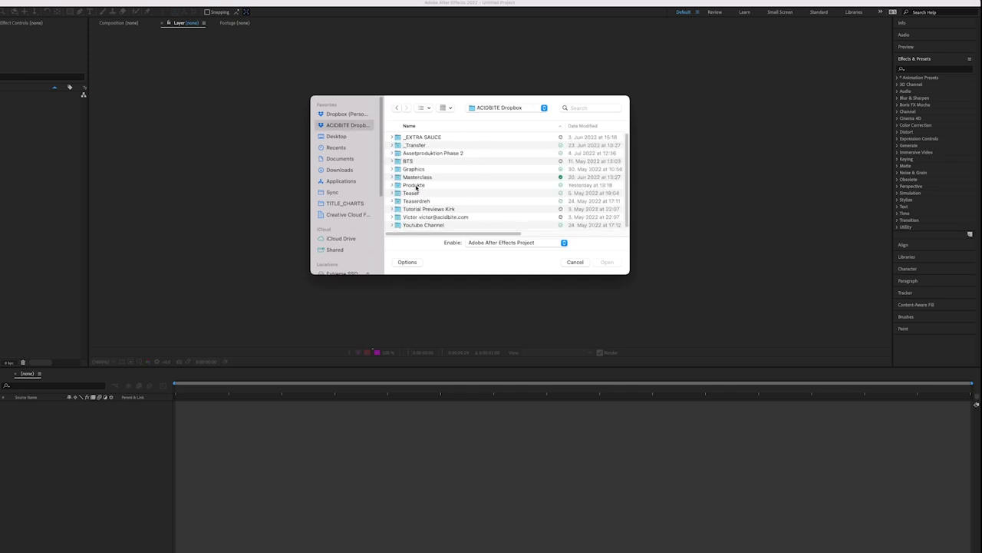
double_click(415, 186)
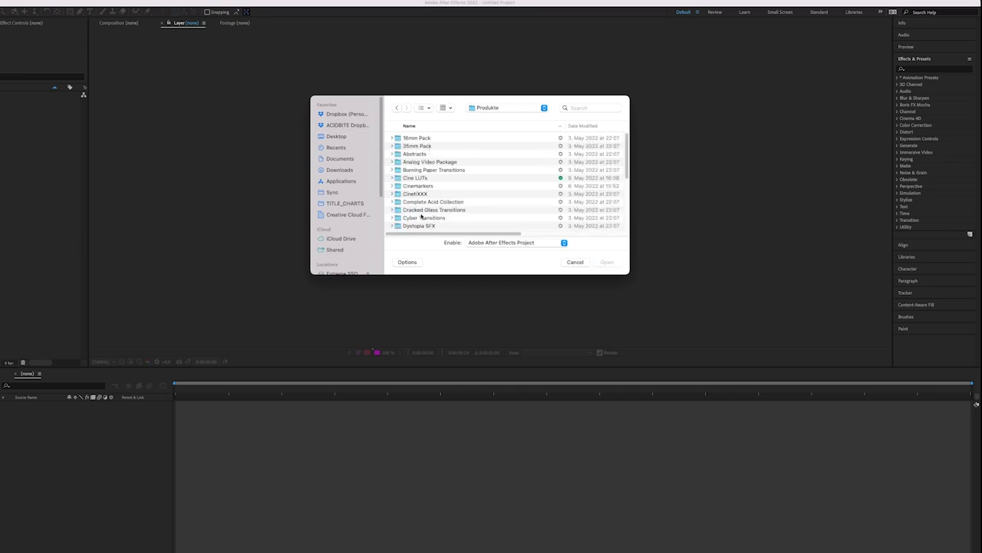
scroll(423, 215, "down", 3)
scroll(421, 198, "down", 1)
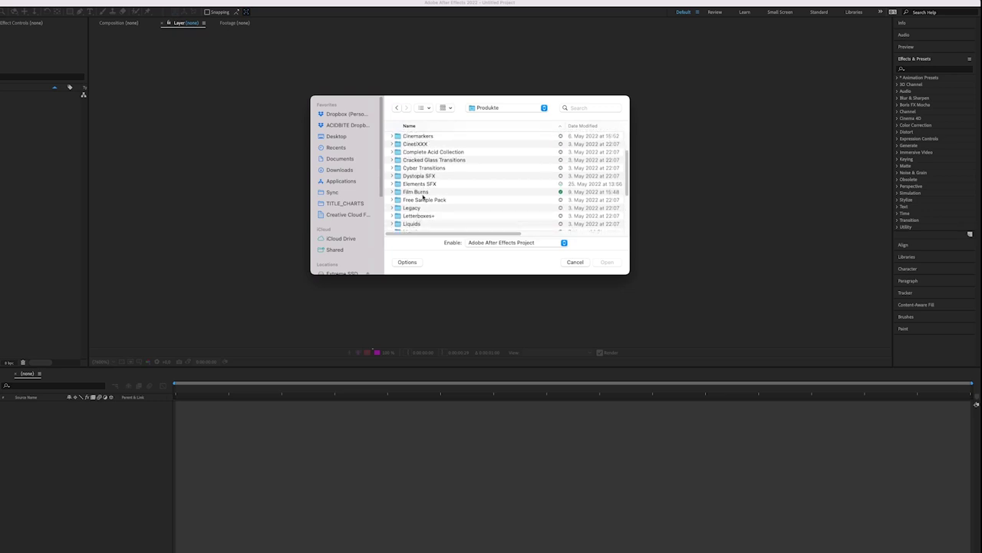
scroll(425, 197, "down", 5)
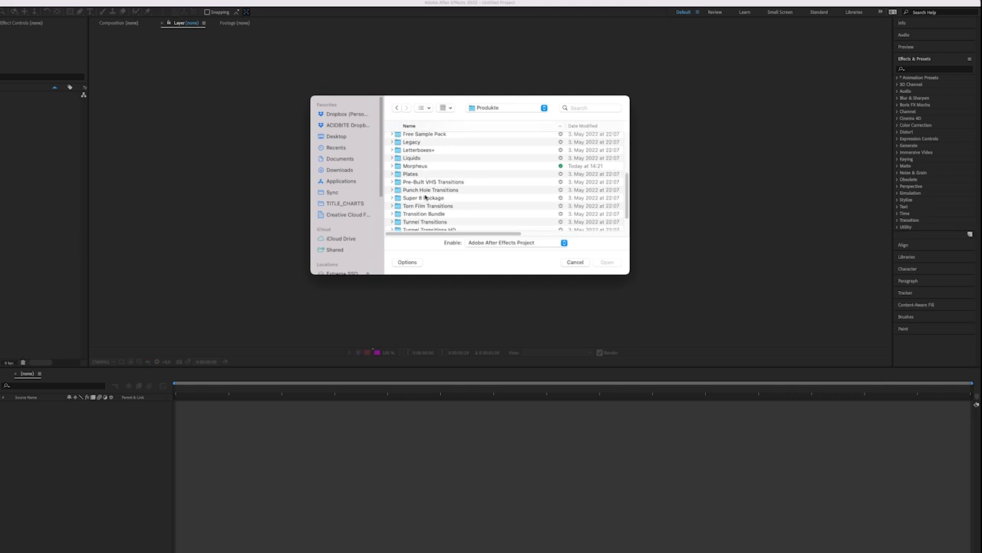
scroll(426, 197, "up", 3)
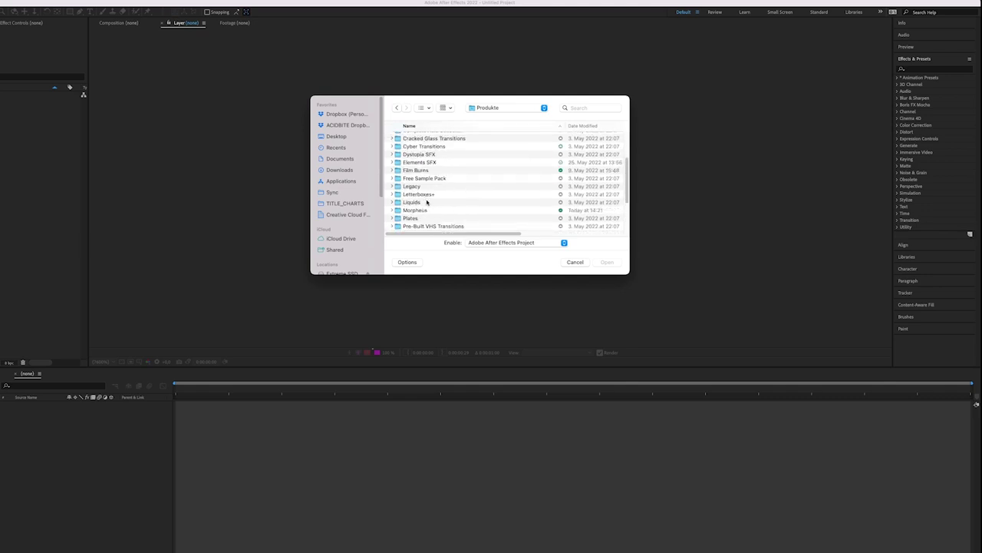
Go to Morpheus > Assets > MORPHEUS HD and open MORPHEUS MOSH HD.mogrt
double_click(425, 207)
double_click(422, 145)
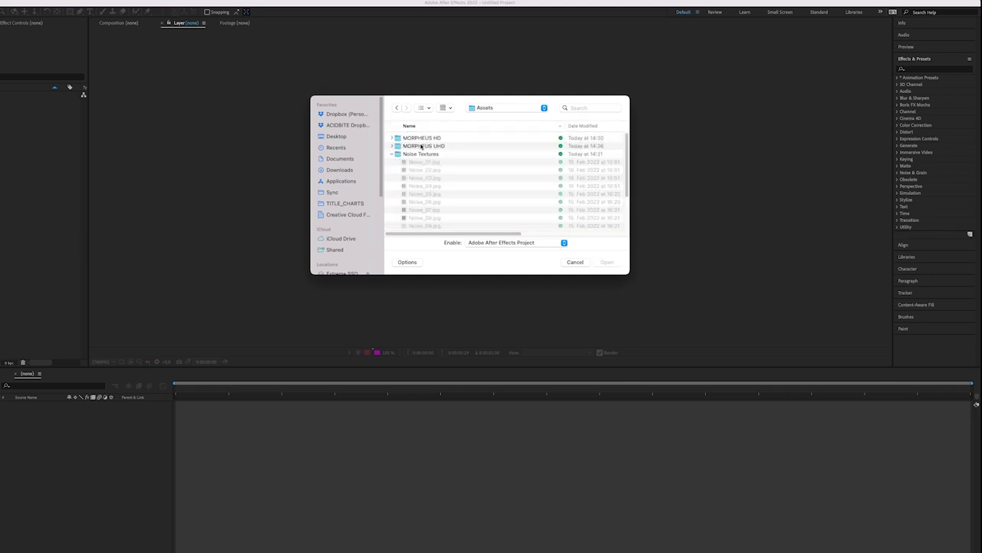
left_click(393, 154)
double_click(461, 139)
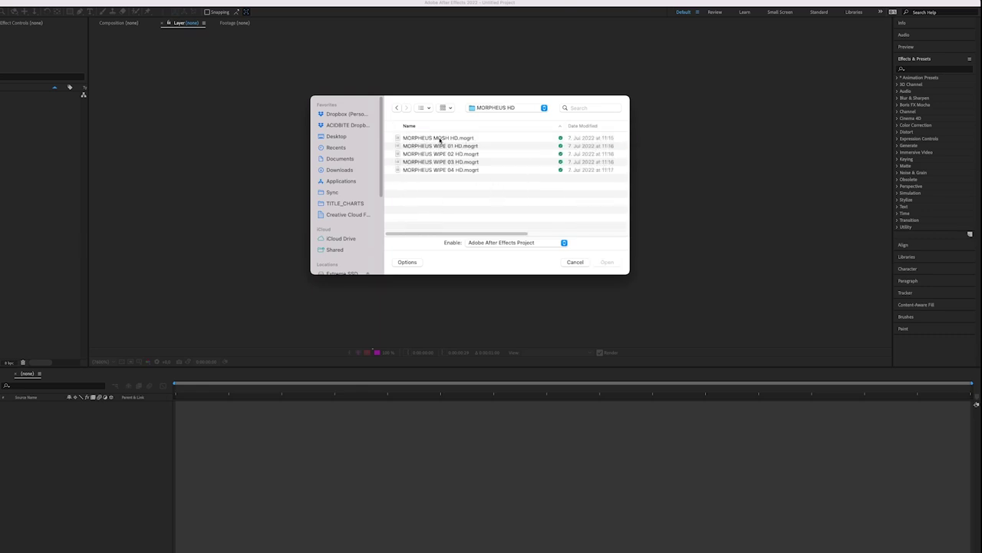
left_click(440, 140)
left_click(606, 262)
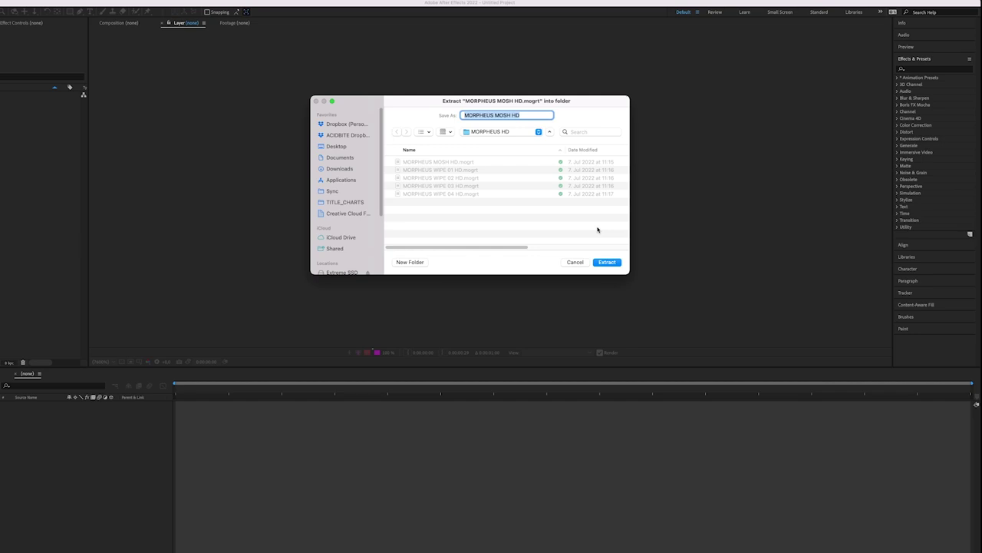
Extract the MORPHEUS MOSH HD template and view its Noise_Precomp_05_HD composition
left_click(606, 262)
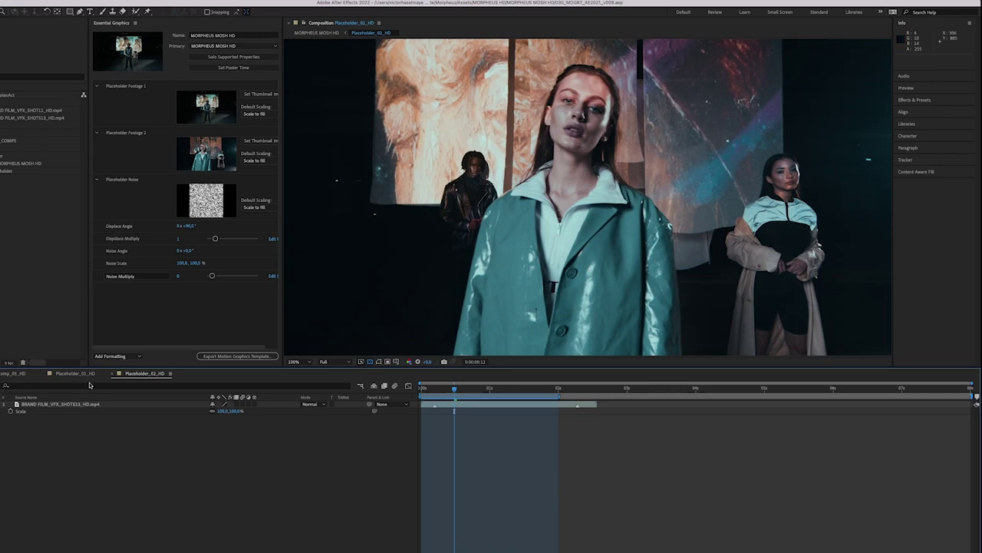
left_click(11, 373)
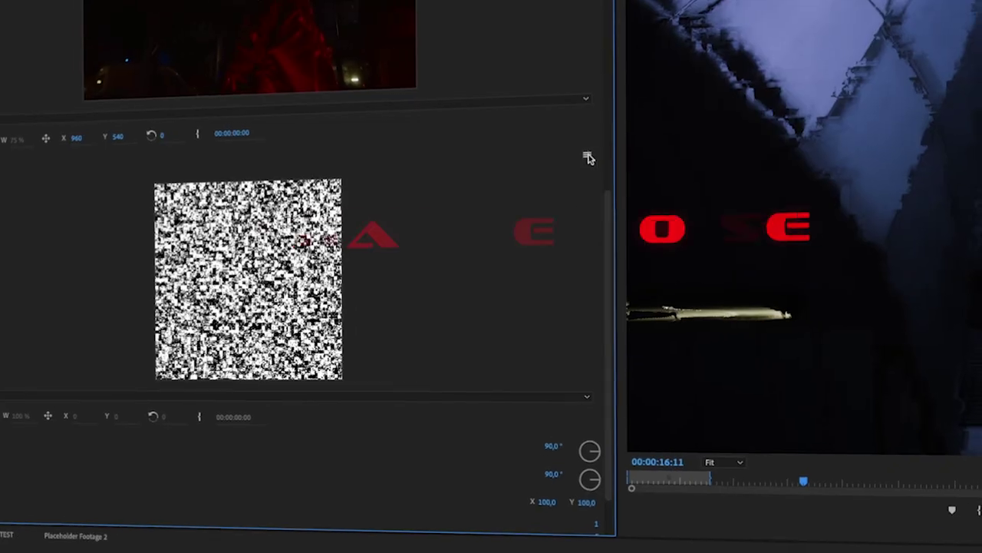
Bring up the replace options for the noise image placeholder in Essential Graphics
right_click(557, 158)
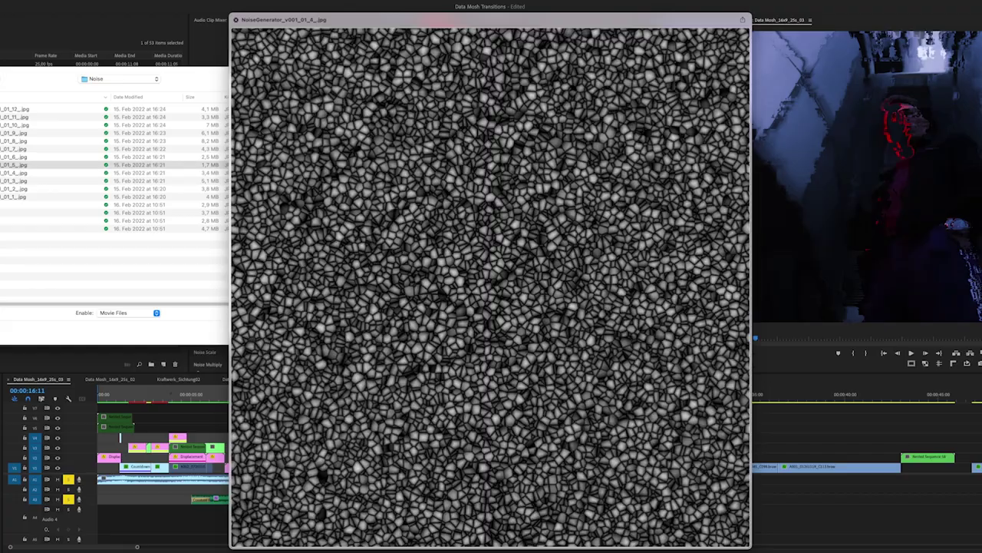